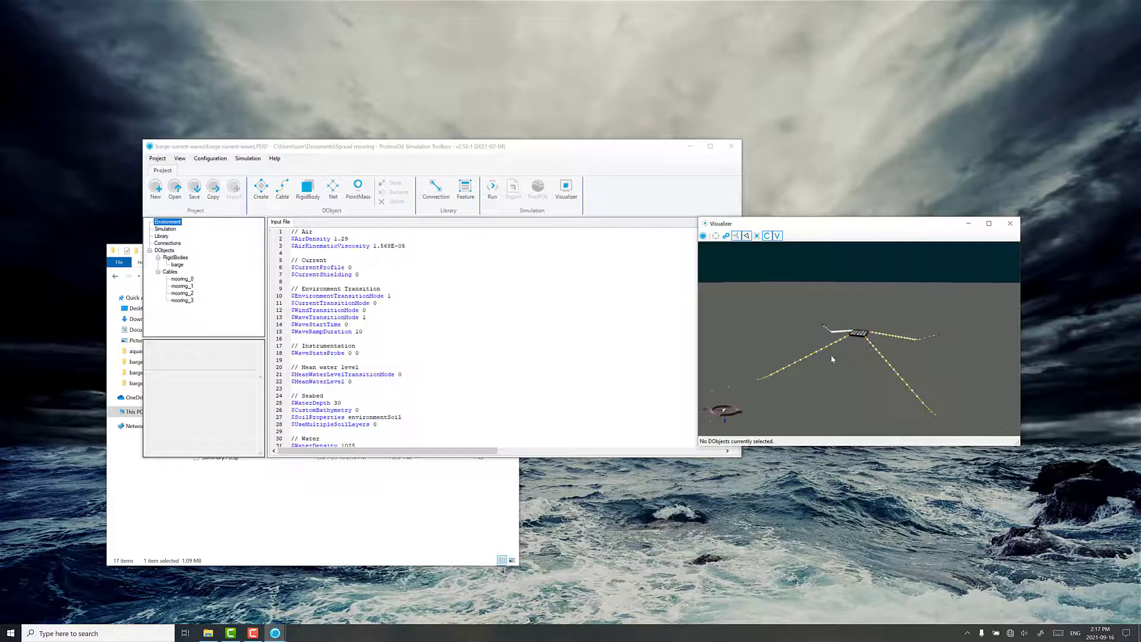
pyautogui.moveTo(883, 359); pyautogui.dragTo(793, 359)
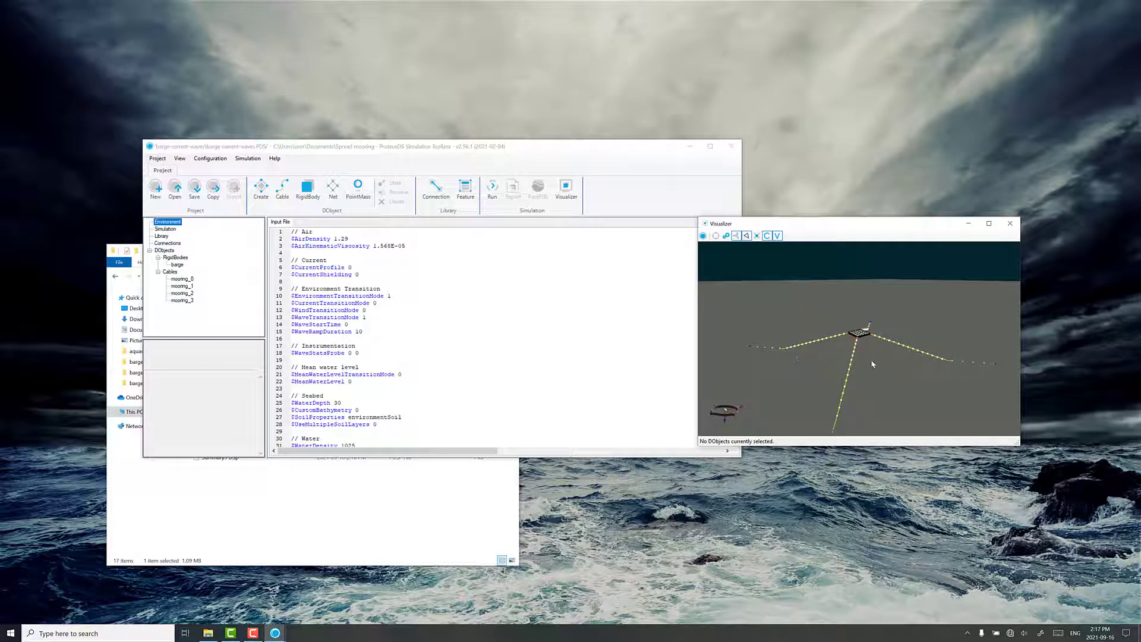
pyautogui.moveTo(872, 364); pyautogui.dragTo(783, 362)
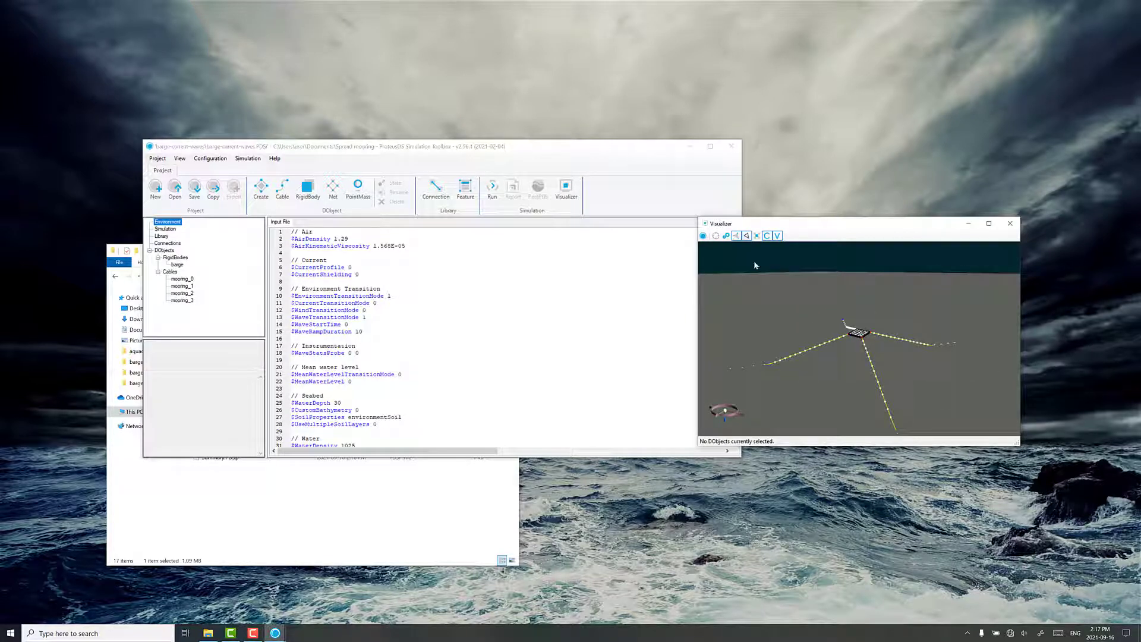
# - Set WaveType to 8 (JONSWAP) in the Environment input file and resolve its follower properties
pyautogui.moveTo(766, 224); pyautogui.dragTo(789, 215)
pyautogui.click(459, 332)
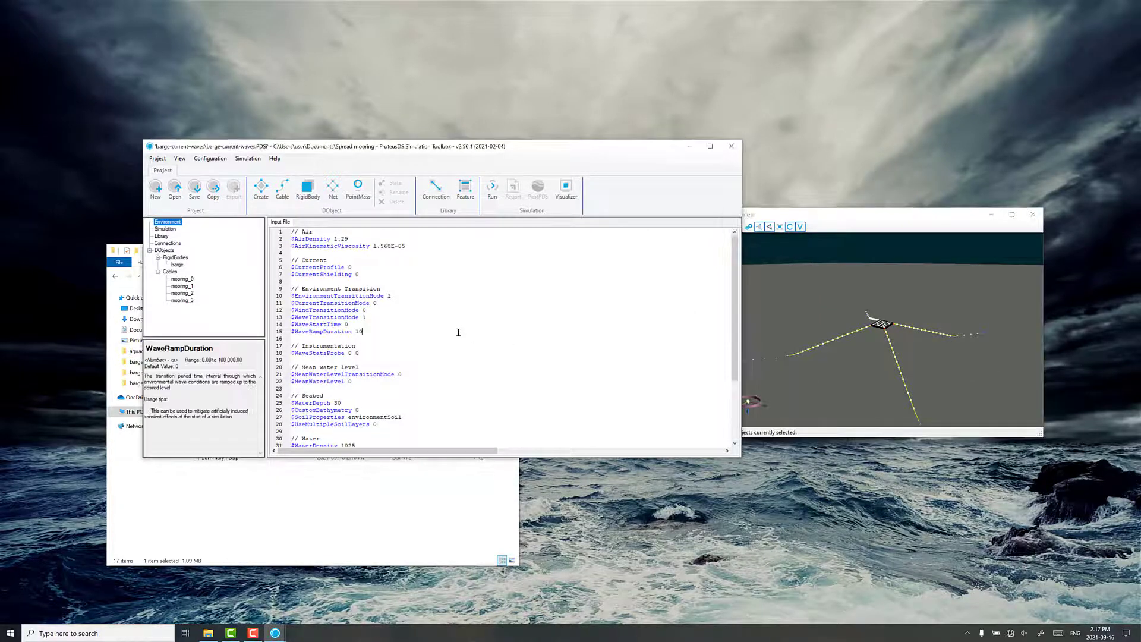
pyautogui.scroll(-4, 458, 332)
pyautogui.click(357, 390)
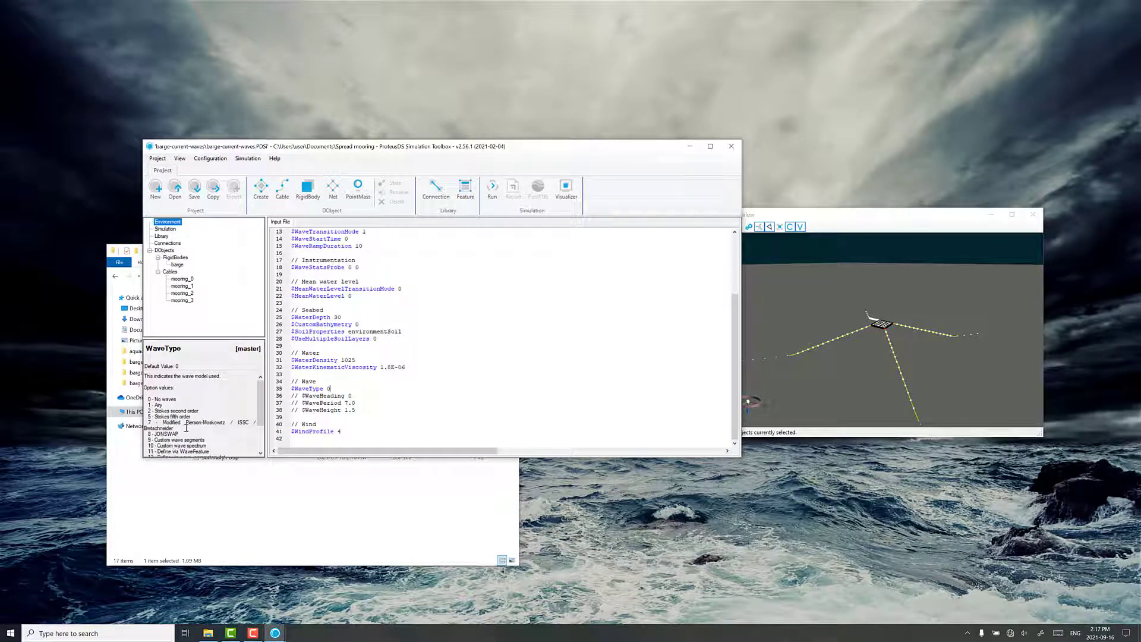
pyautogui.scroll(-2, 186, 428)
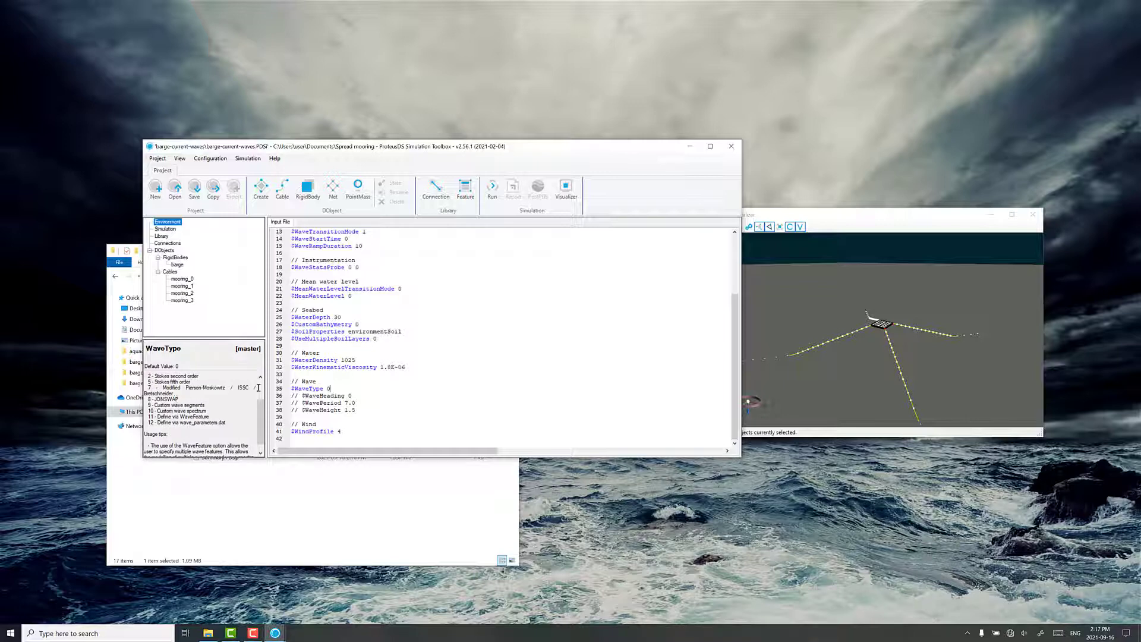
pyautogui.press('BackSpace')
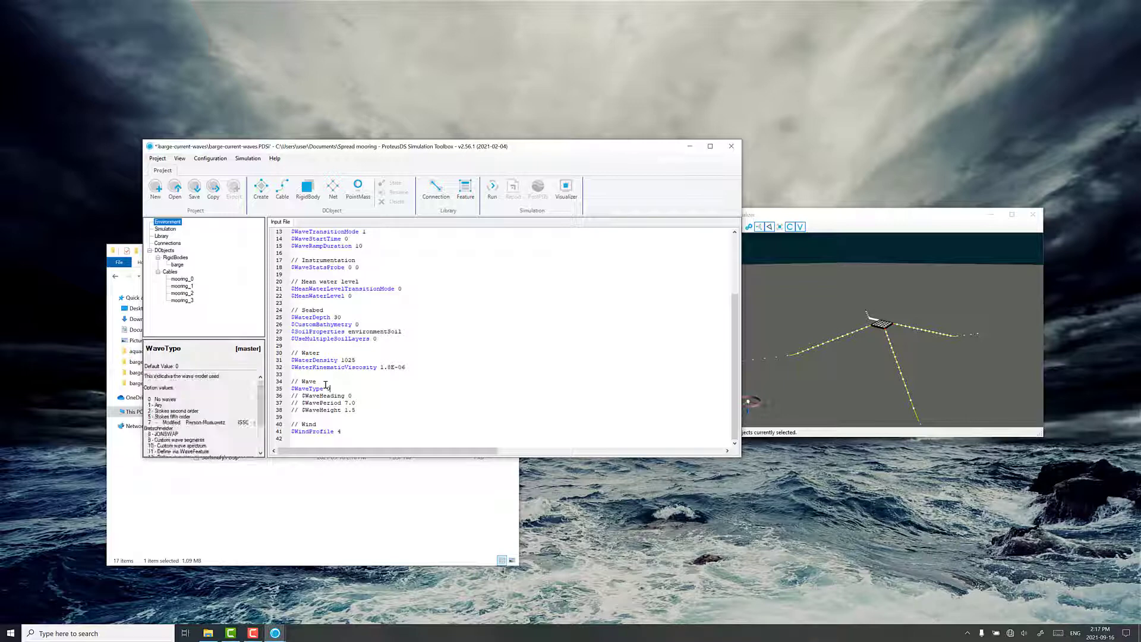
pyautogui.write('8')
pyautogui.rightClick(329, 389)
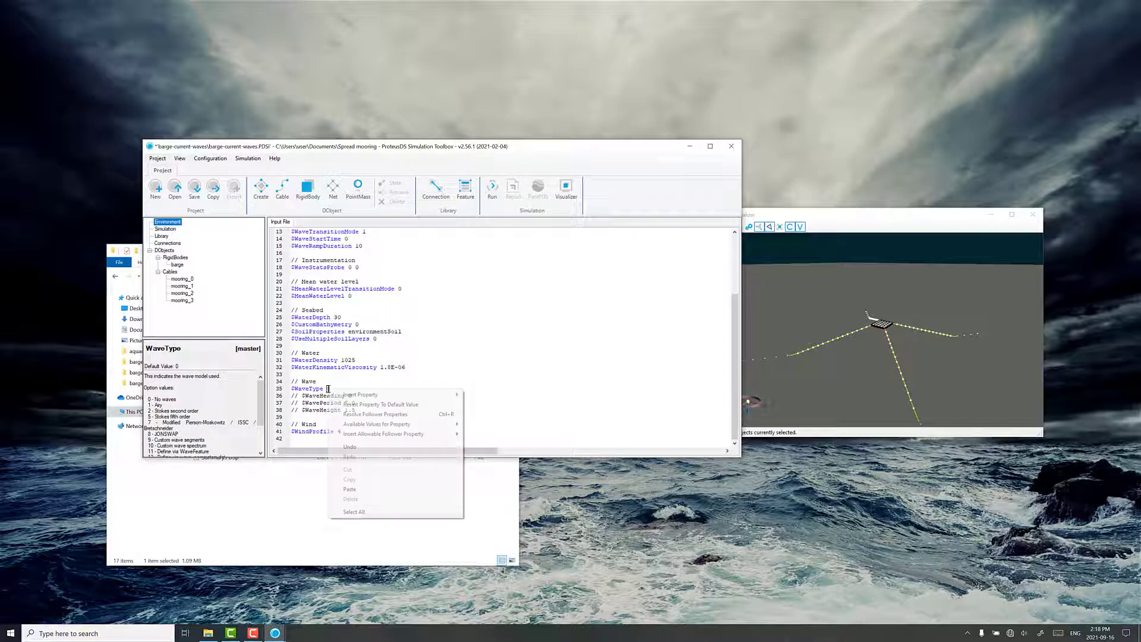
pyautogui.click(353, 415)
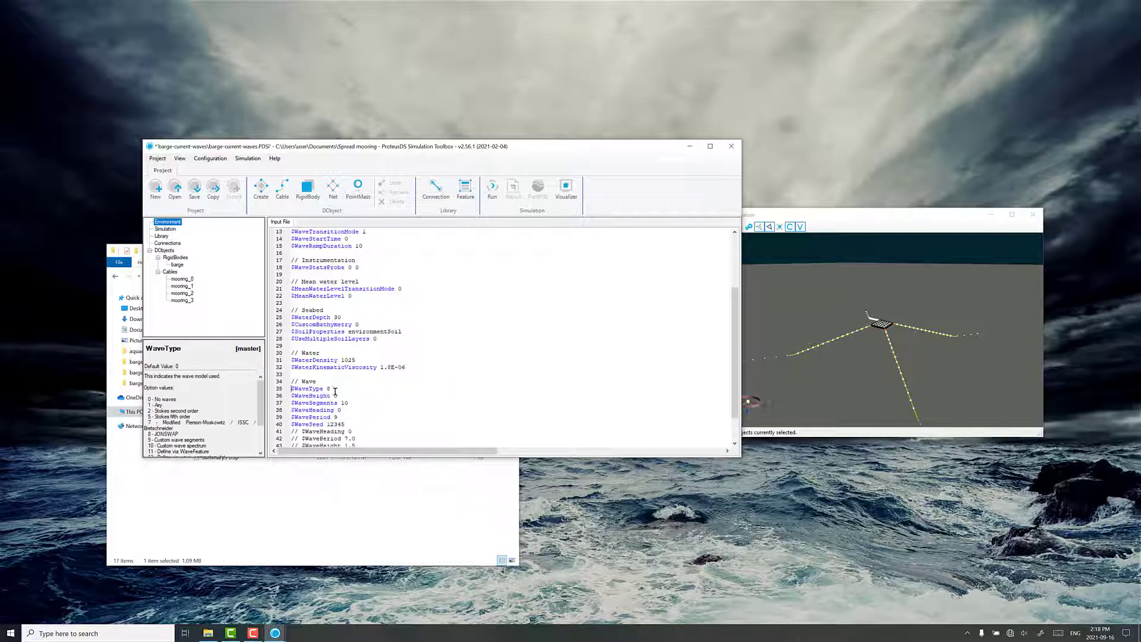
# - Set WaveHeight to 2 and WaveSegments to 75 in the wave section
pyautogui.click(347, 399)
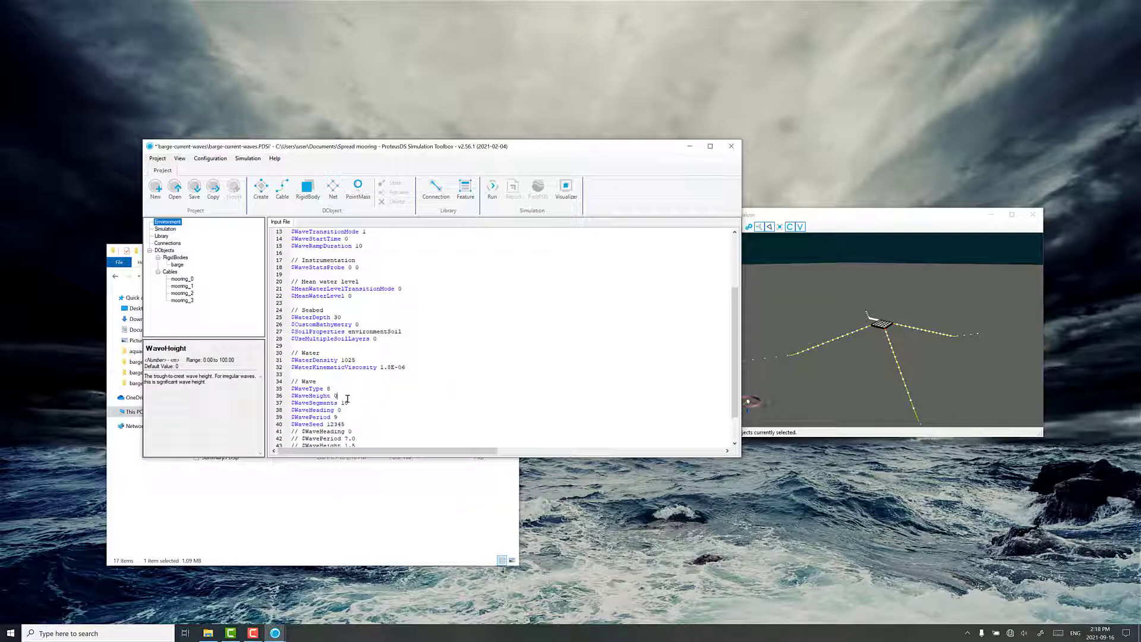
pyautogui.press('BackSpace')
pyautogui.write('2')
pyautogui.press('Down')
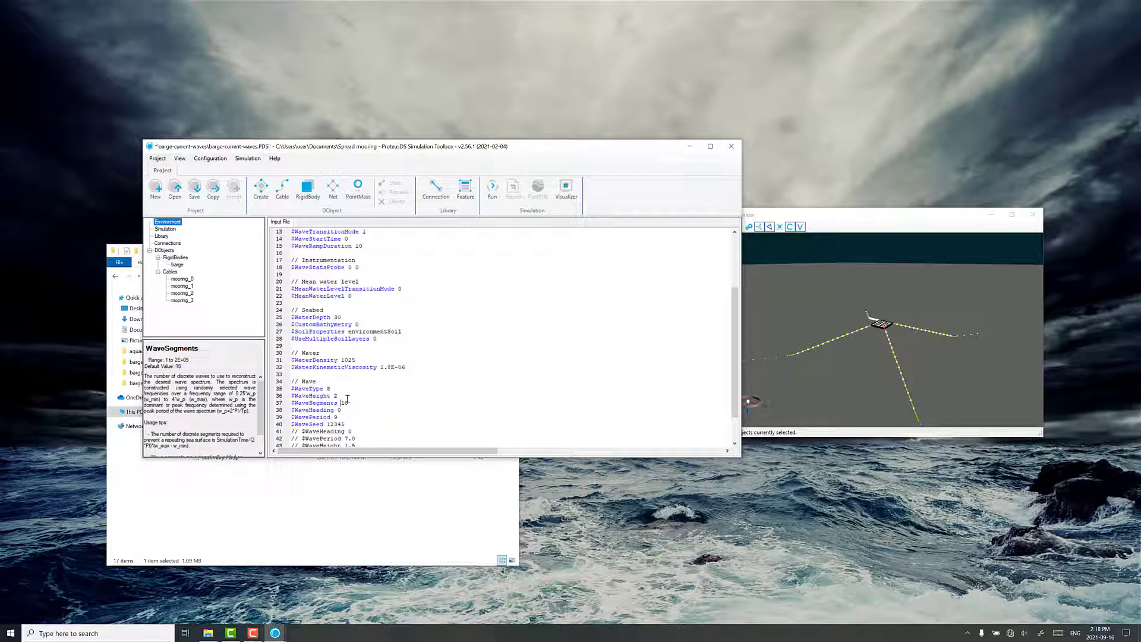
pyautogui.press('Delete')
pyautogui.write('75')
pyautogui.press('Down')
pyautogui.scroll(-1, 356, 397)
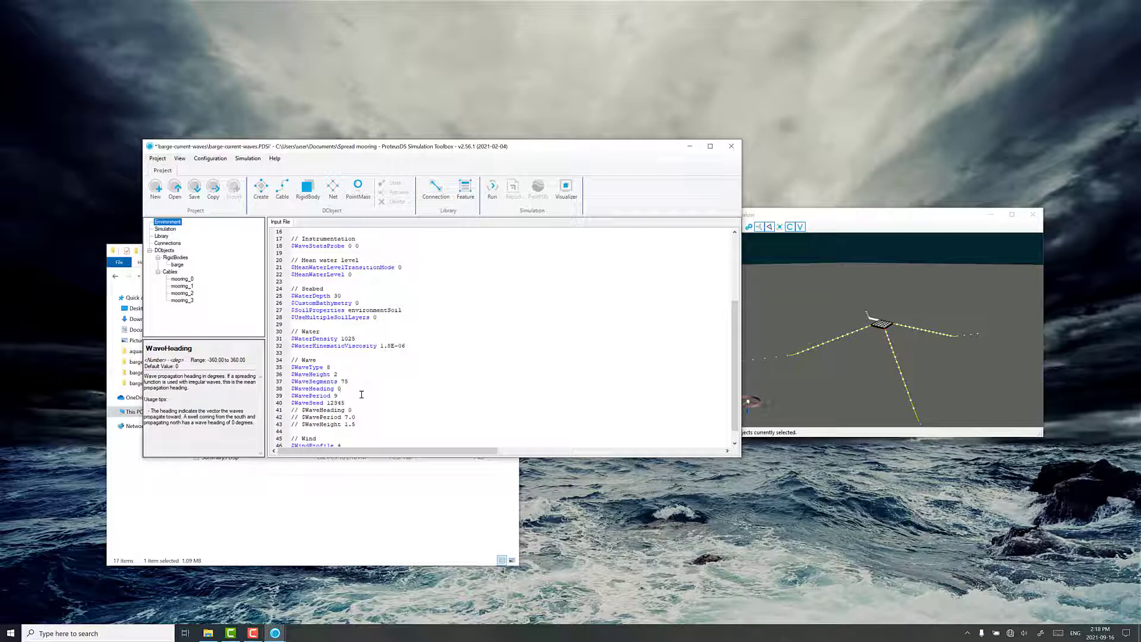
pyautogui.click(355, 396)
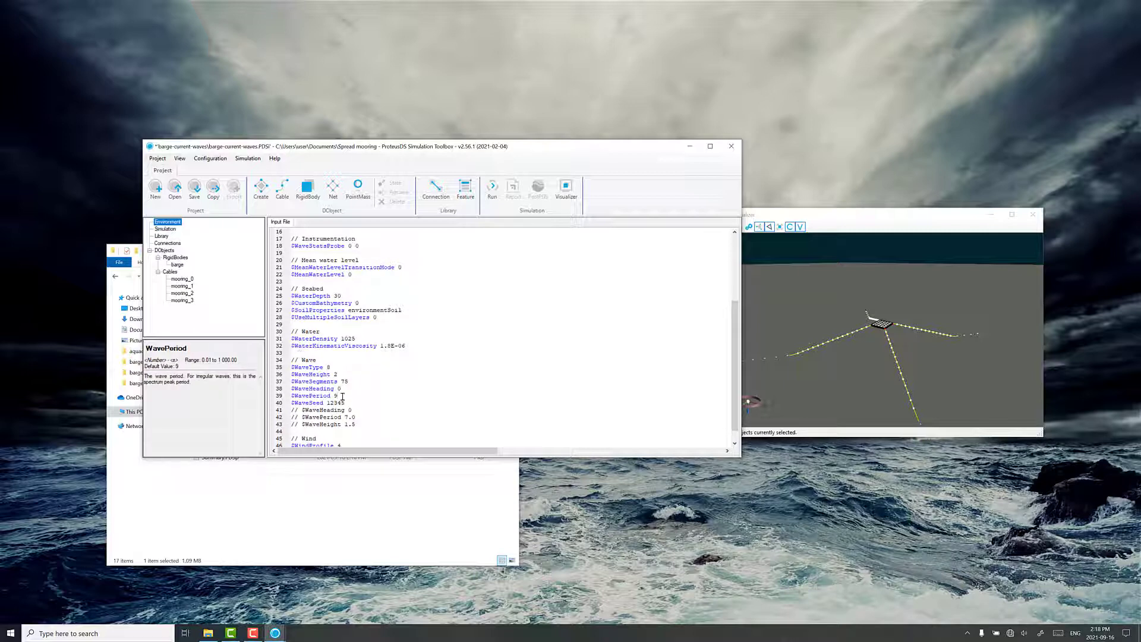
# - Set CurrentProfile to 1 (uniform current) and resolve its follower properties
pyautogui.scroll(5, 348, 407)
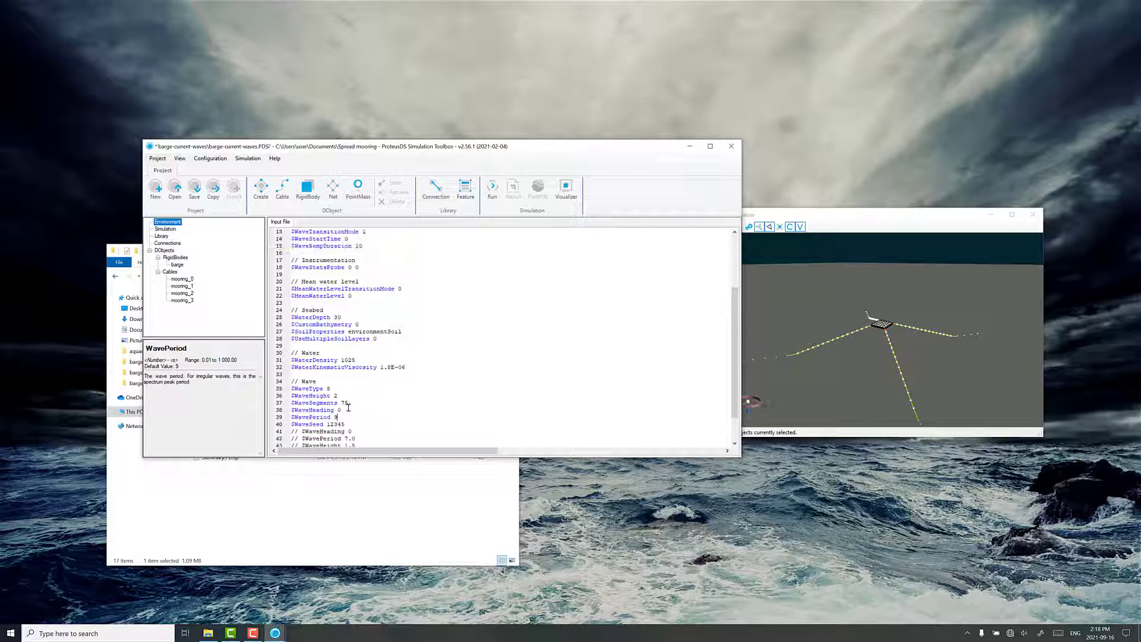
pyautogui.click(356, 268)
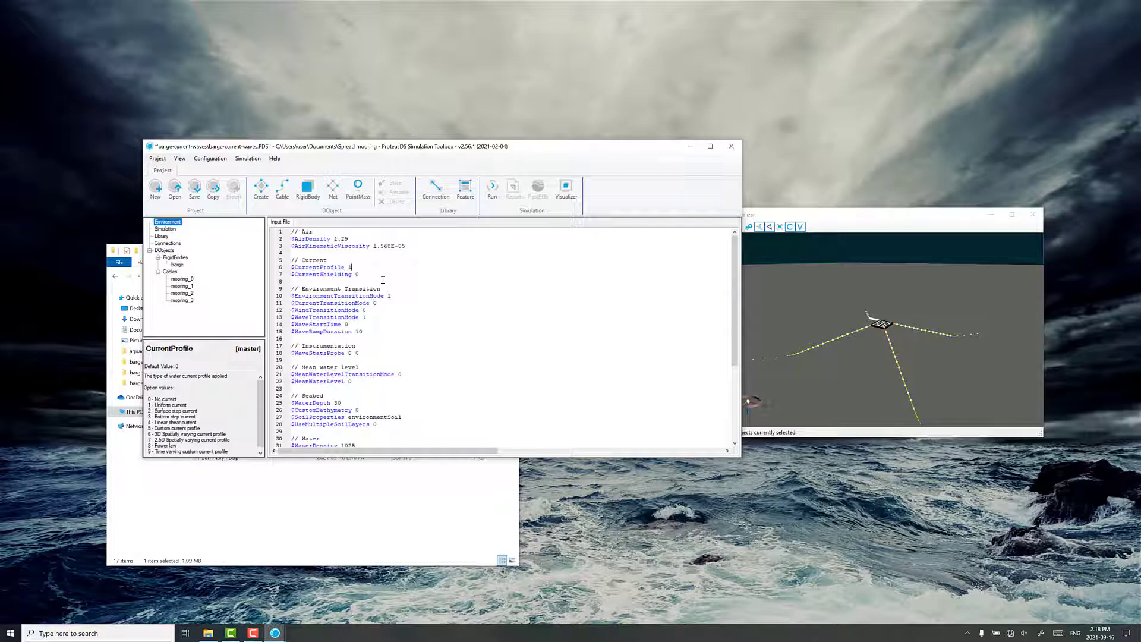
pyautogui.rightClick(348, 268)
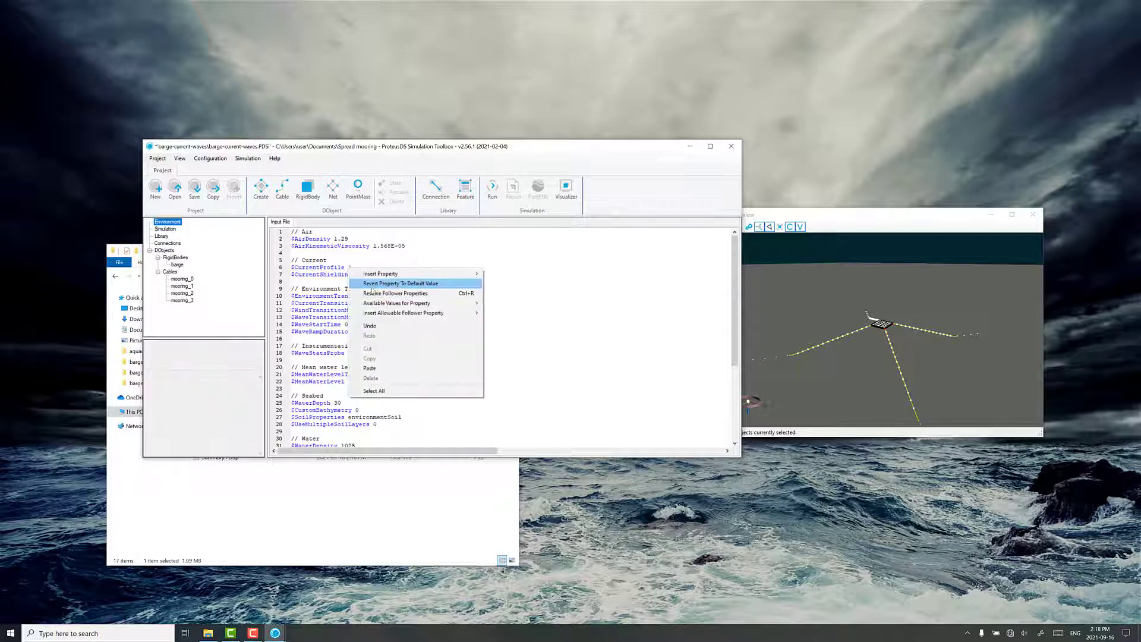
pyautogui.click(467, 293)
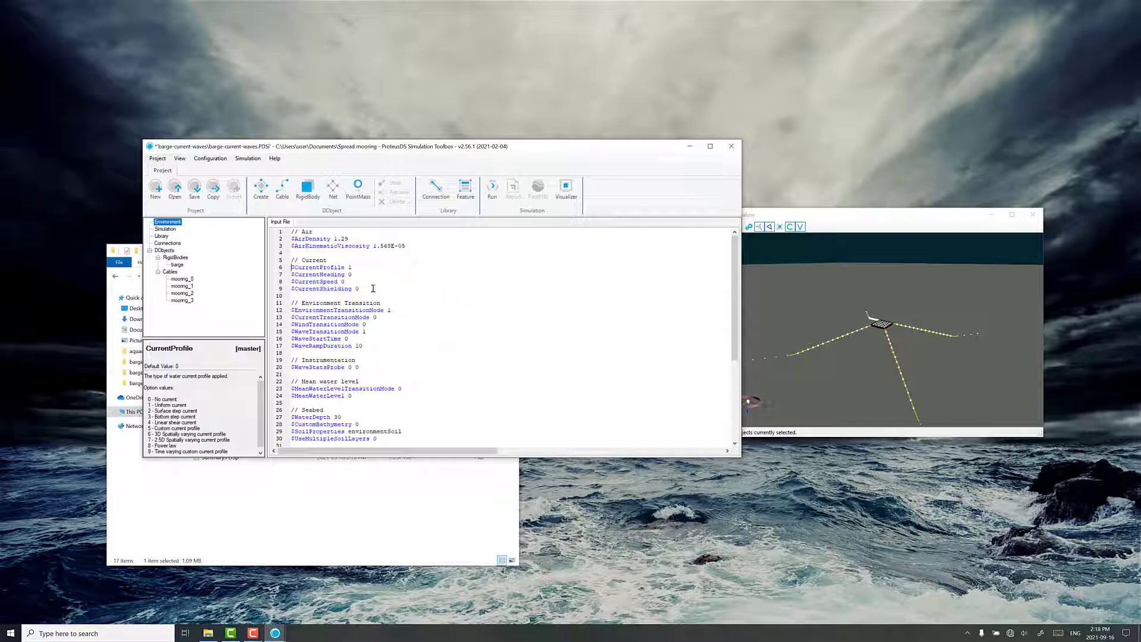
# - Set CurrentSpeed to 0.5 and CurrentHeading to 45 in the current section
pyautogui.click(363, 281)
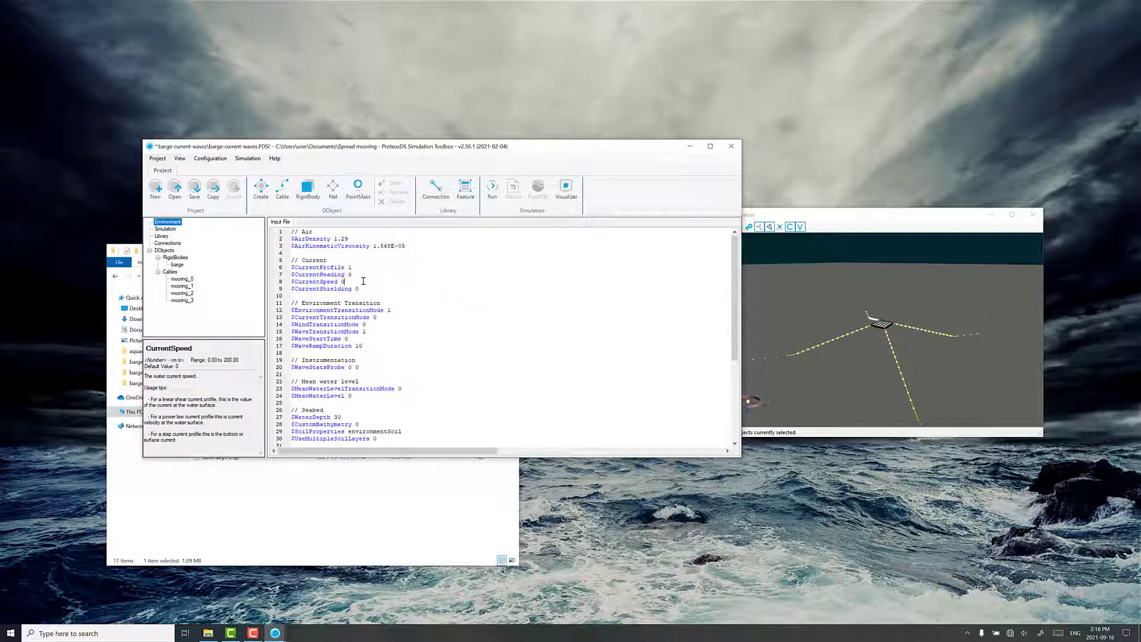
pyautogui.write('.5')
pyautogui.press('Up')
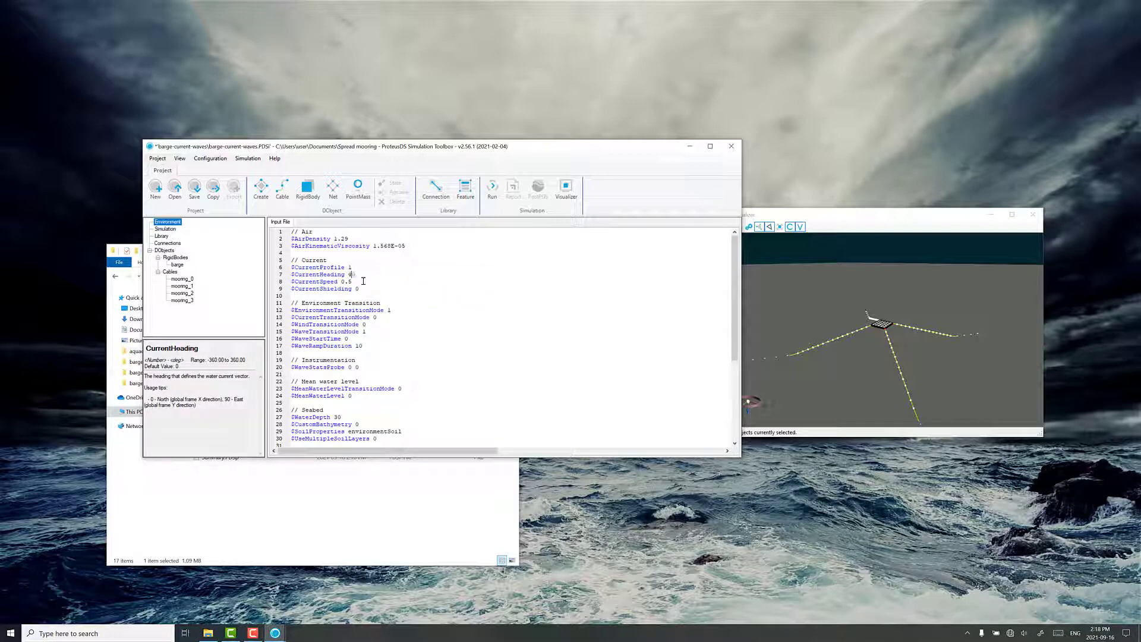
pyautogui.click(369, 289)
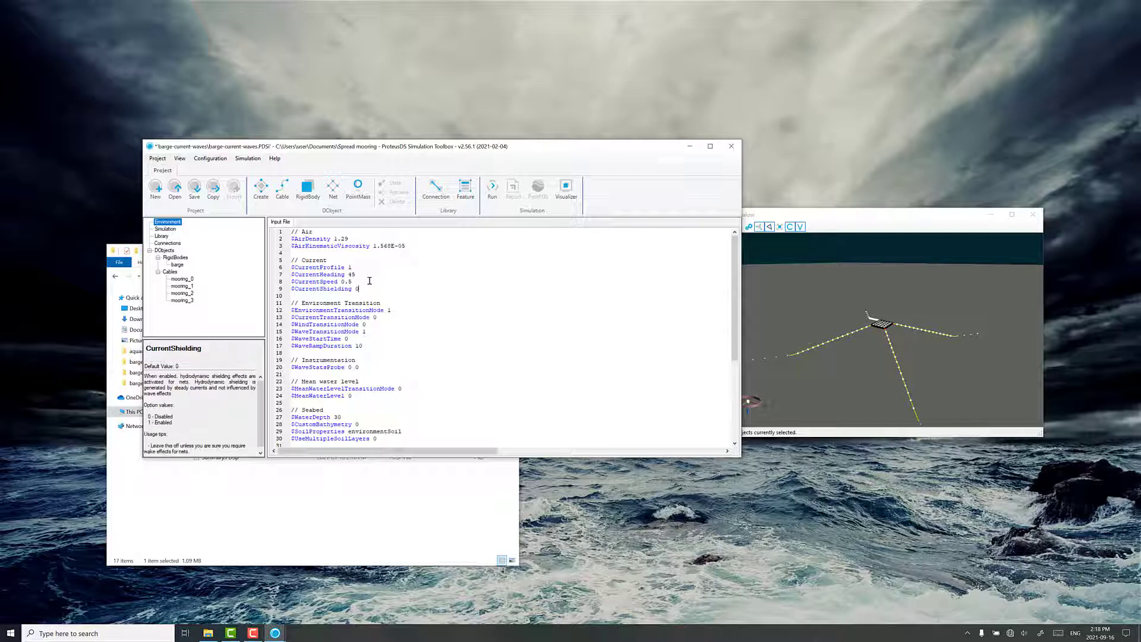
pyautogui.click(370, 281)
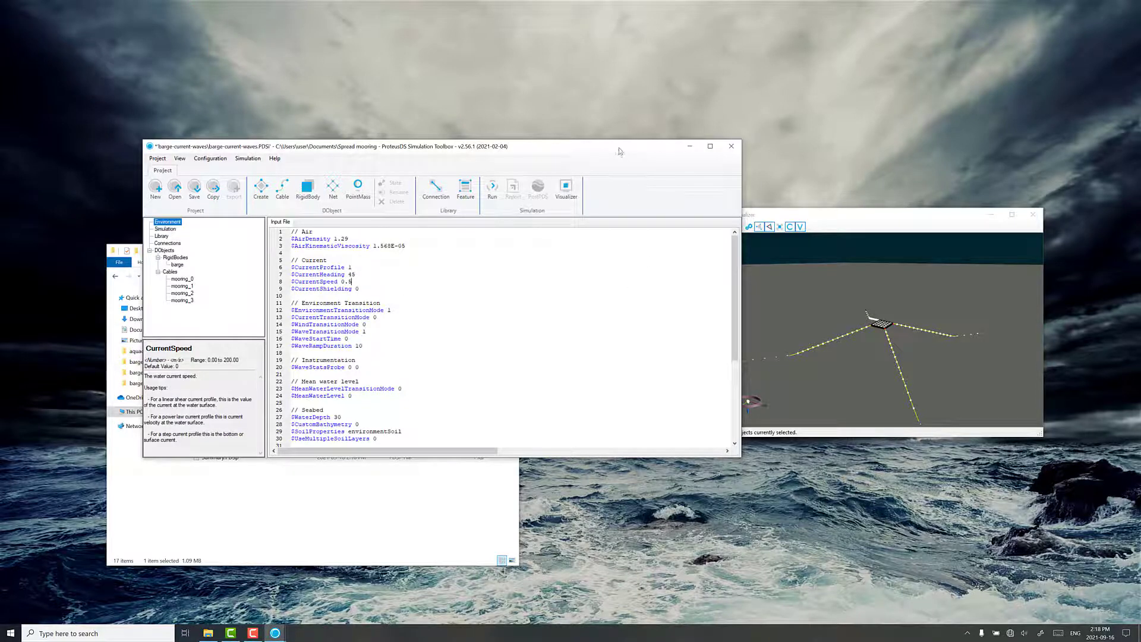
# - Arrange the input file editor and the Visualizer side by side and enlarge the Visualizer window
pyautogui.moveTo(620, 147); pyautogui.dragTo(577, 149)
pyautogui.moveTo(824, 217); pyautogui.dragTo(810, 168)
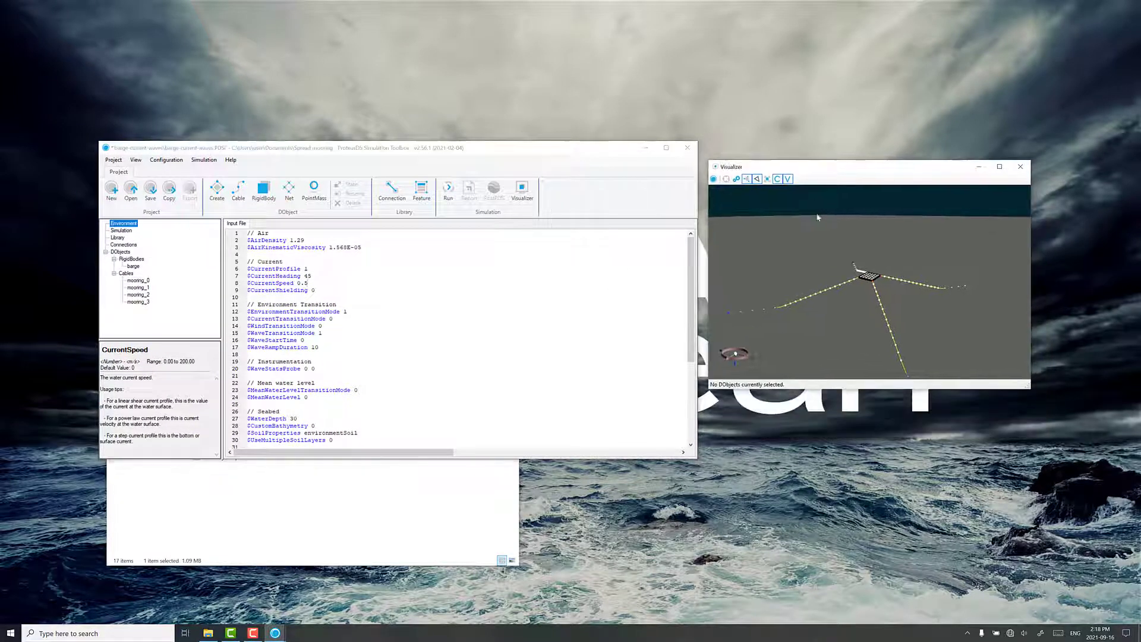
pyautogui.moveTo(1028, 385); pyautogui.dragTo(1052, 433)
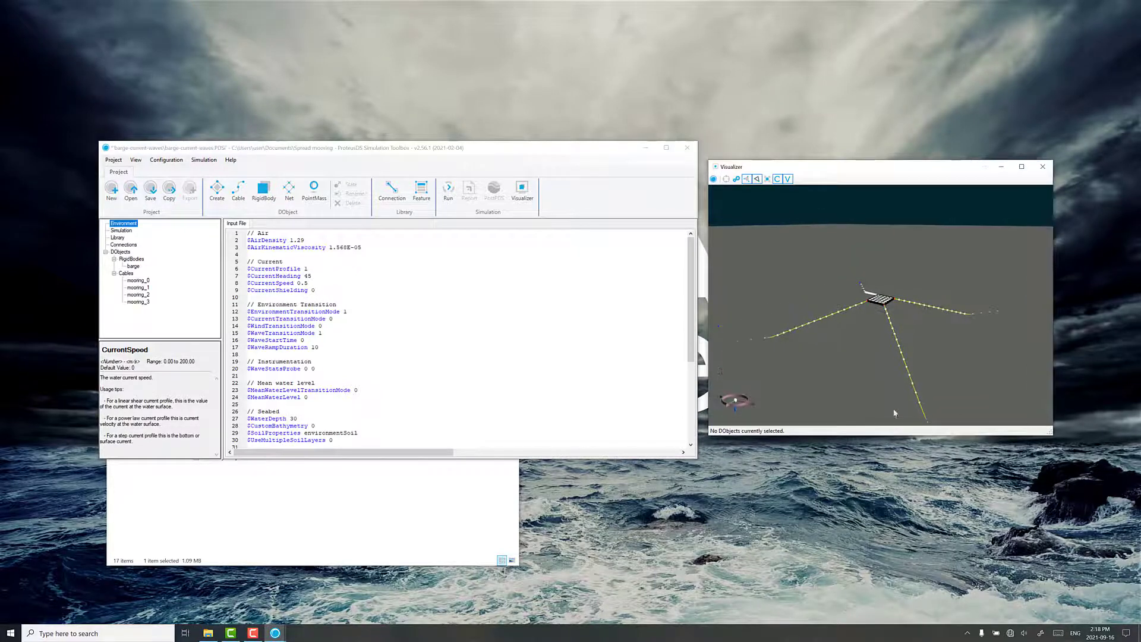
# - Set WaveStartTime to 30 and WaveRampDuration to 15 under Environment Transition
pyautogui.moveTo(354, 305); pyautogui.dragTo(233, 303)
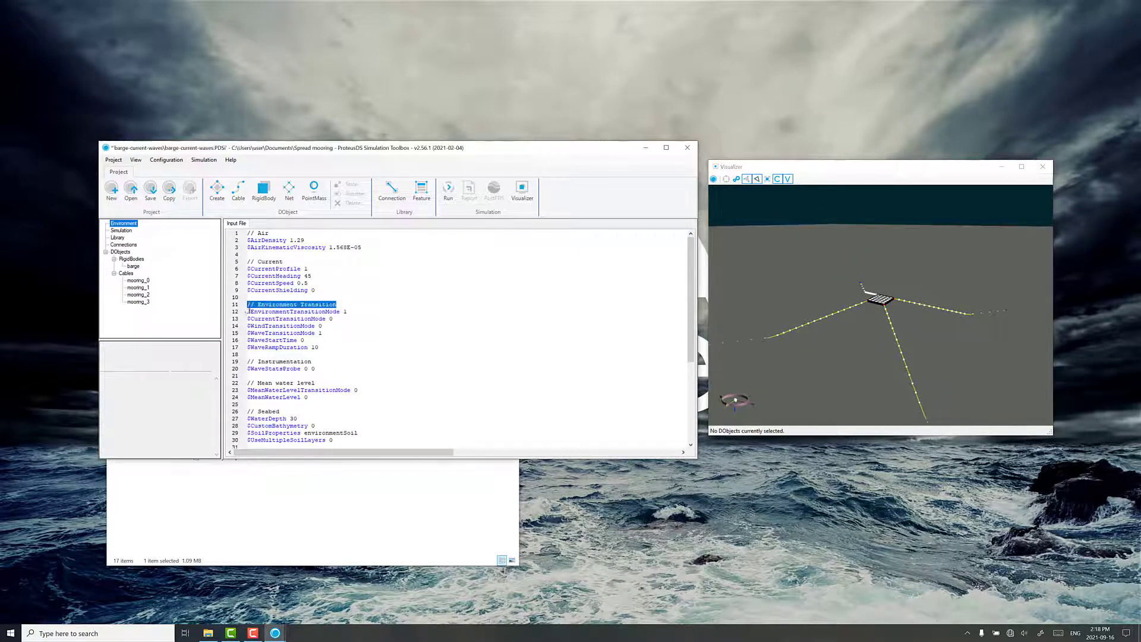
pyautogui.click(374, 305)
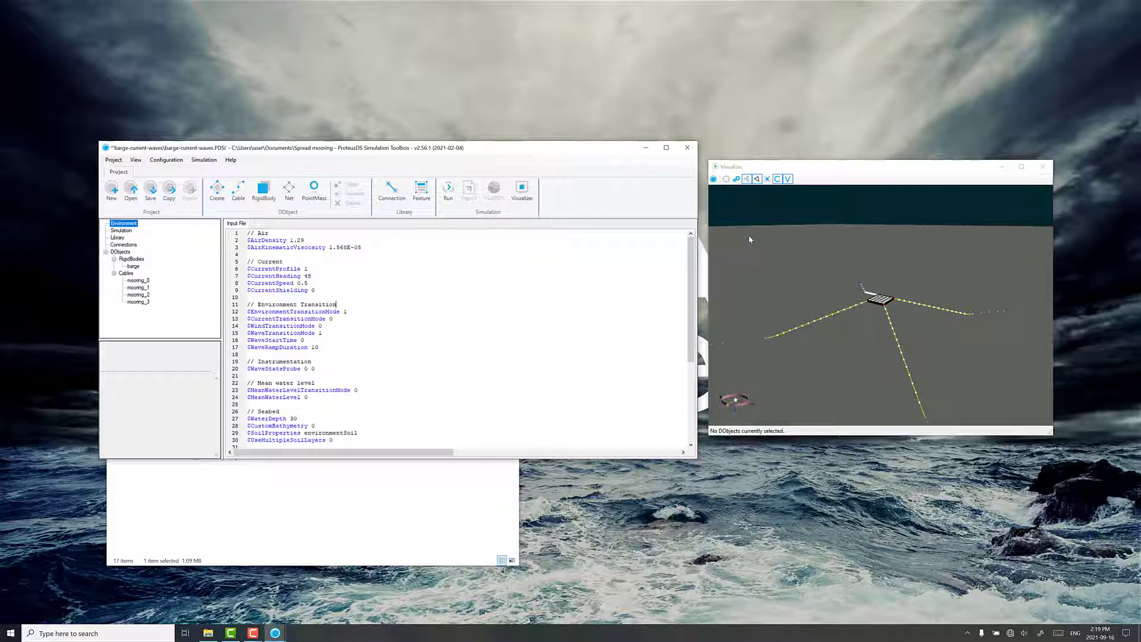
pyautogui.click(340, 320)
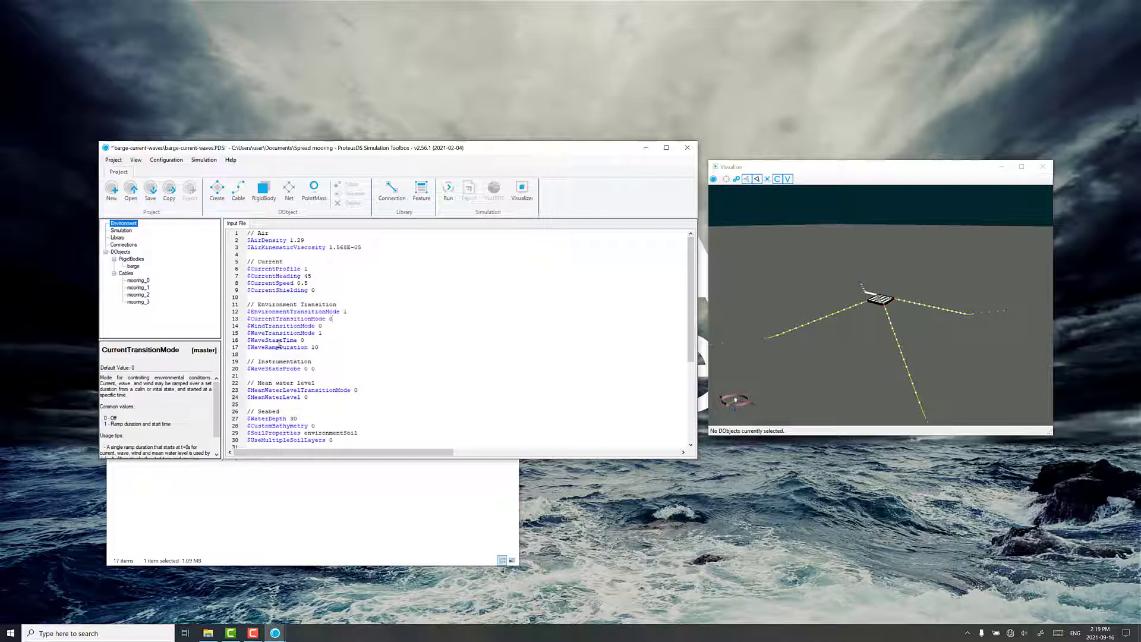
pyautogui.click(331, 334)
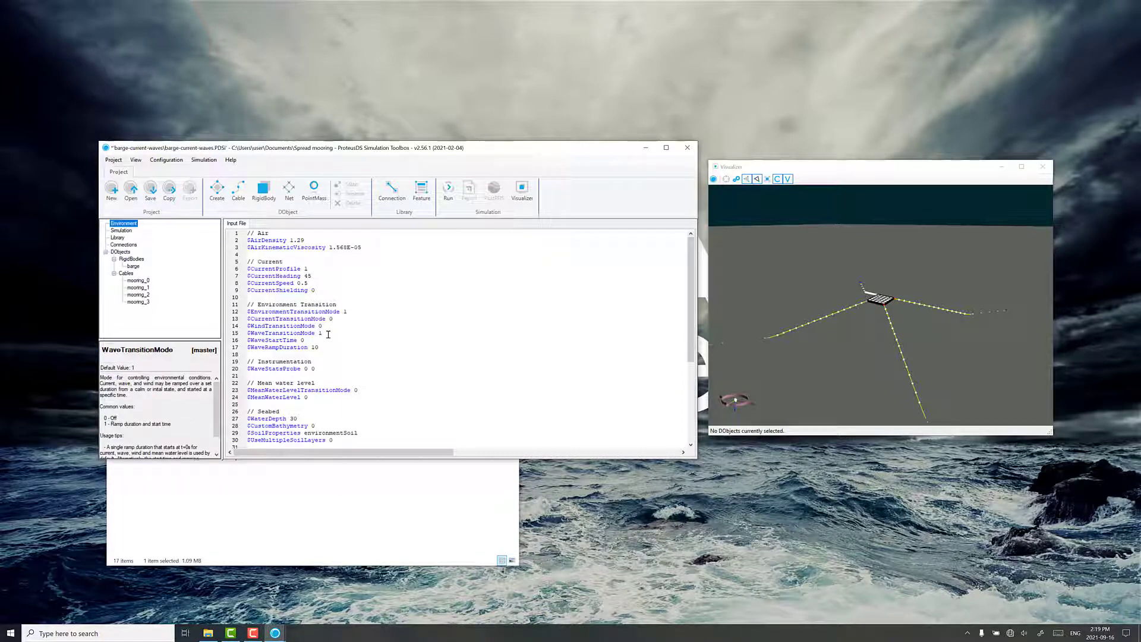
pyautogui.click(313, 340)
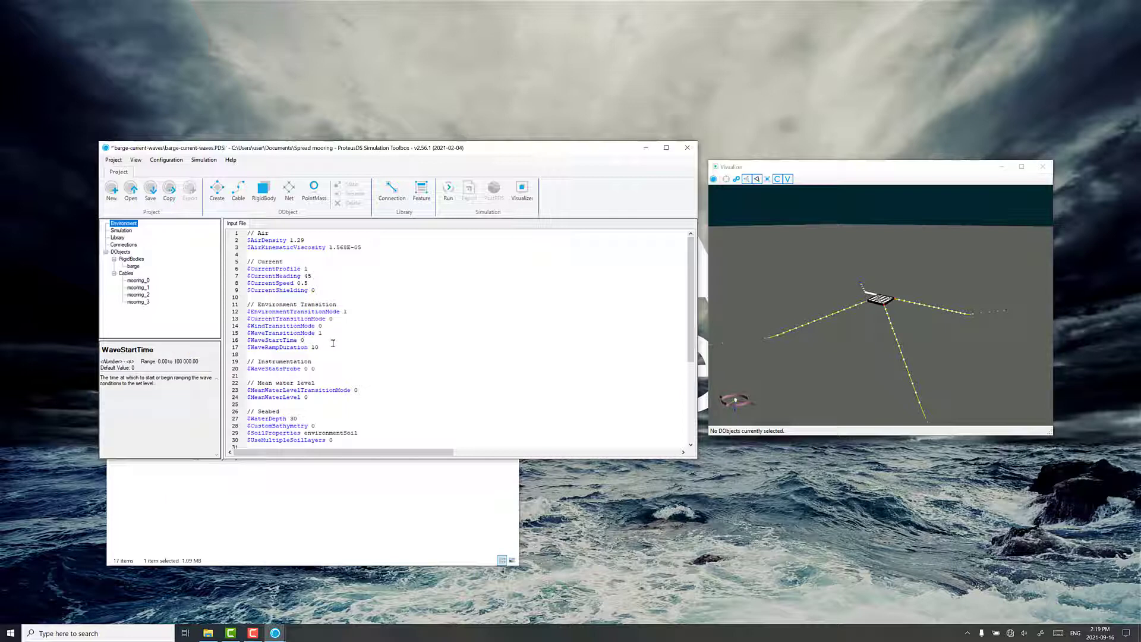
pyautogui.write('30')
pyautogui.click(333, 343)
pyautogui.press('BackSpace')
pyautogui.write('5')
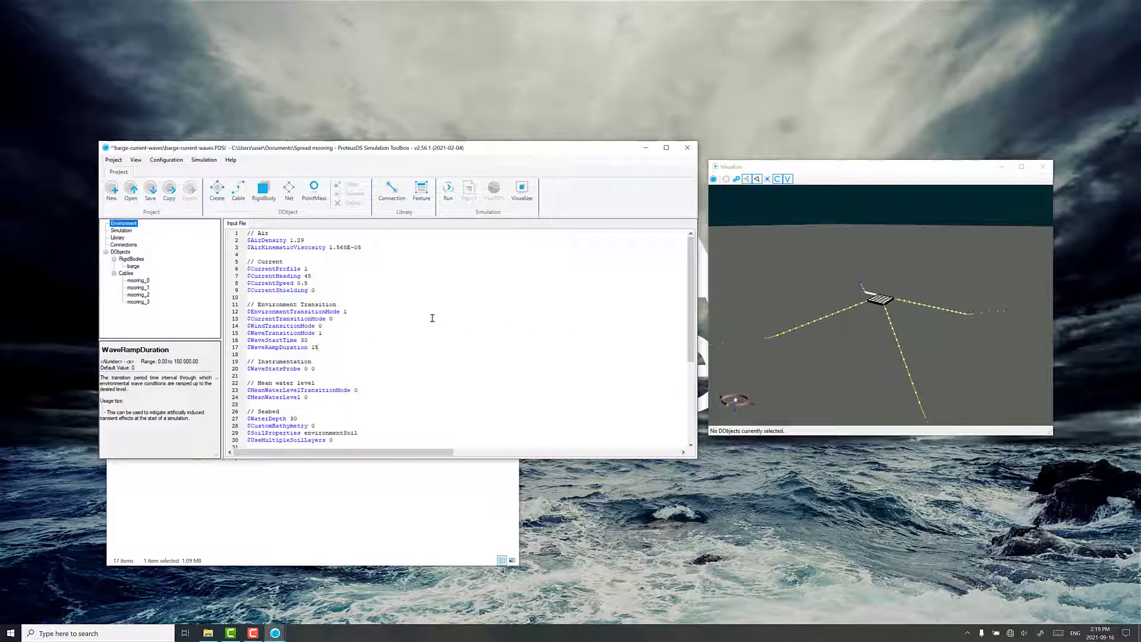
# - Review the environment settings, save the barge-current-waves project and run the simulation
pyautogui.scroll(-3, 326, 339)
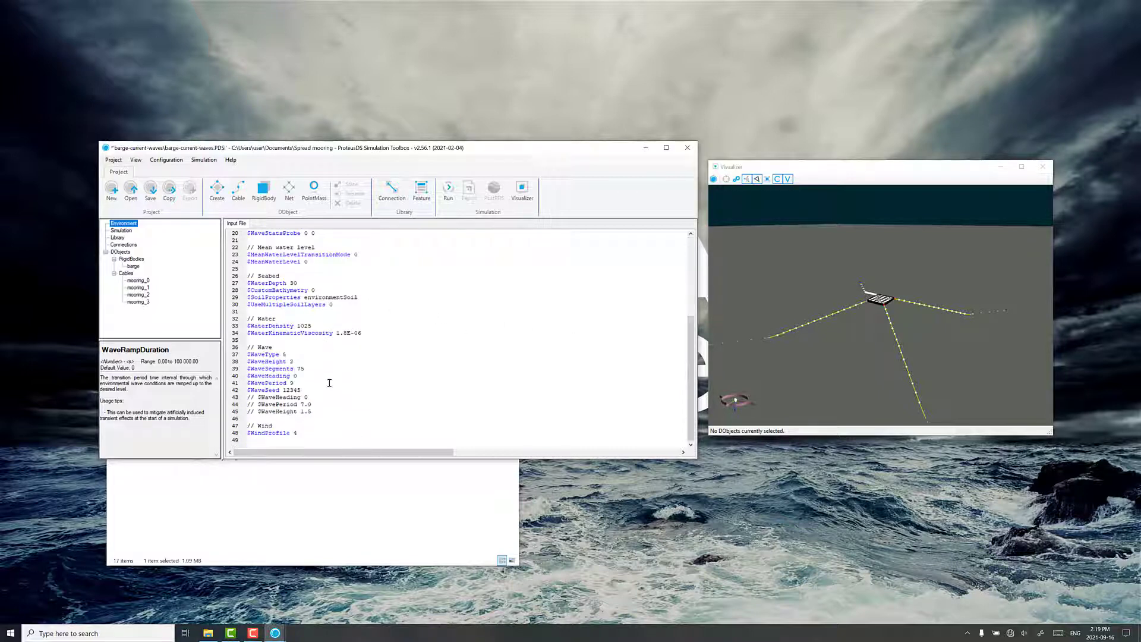
pyautogui.scroll(3, 330, 382)
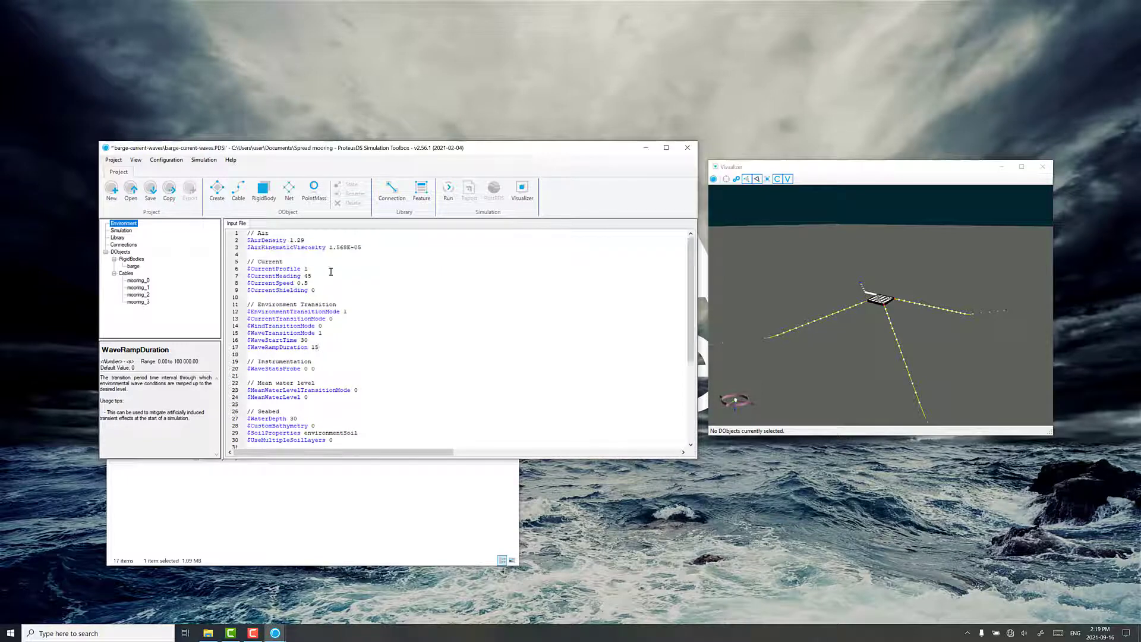
pyautogui.click(150, 189)
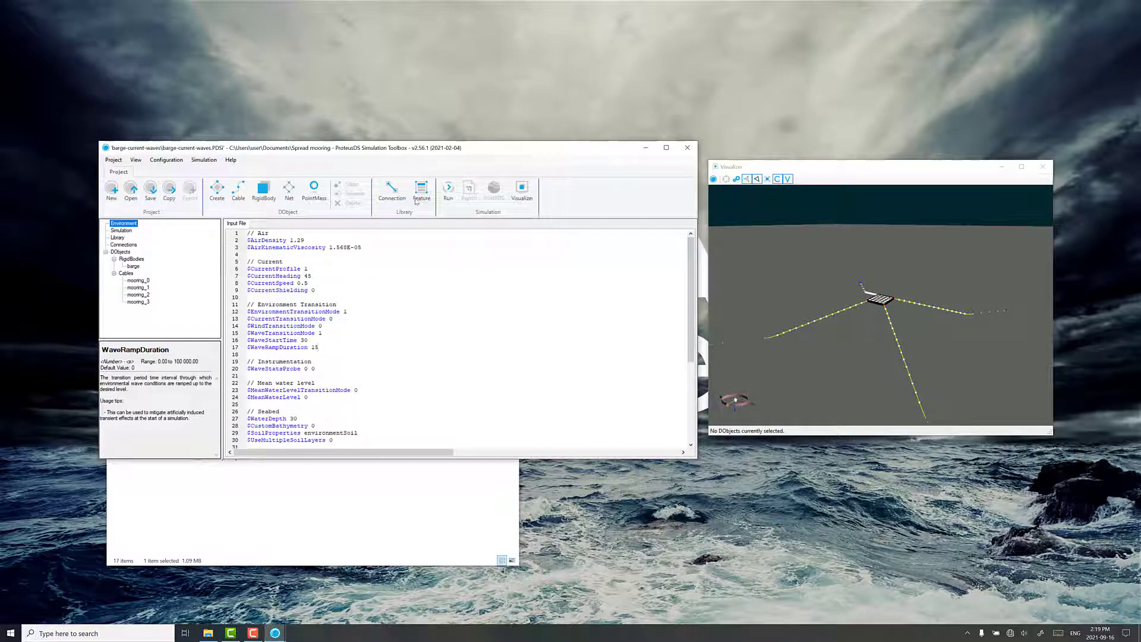
pyautogui.click(450, 195)
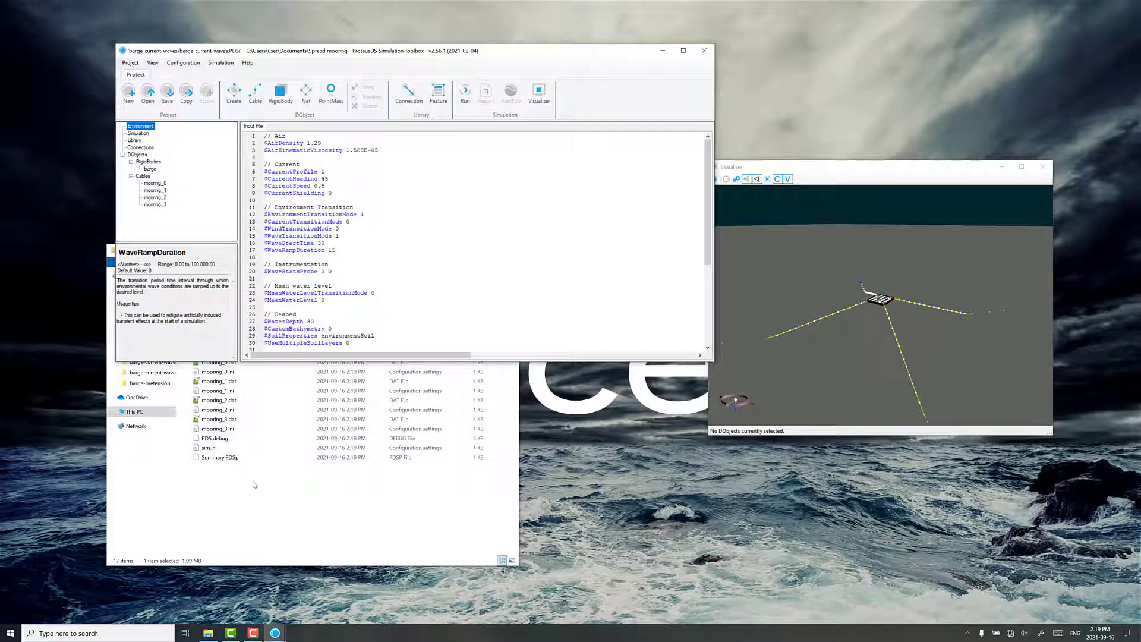
# - Switch to File Explorer and go up to the Spread mooring folder
pyautogui.click(253, 484)
pyautogui.click(212, 275)
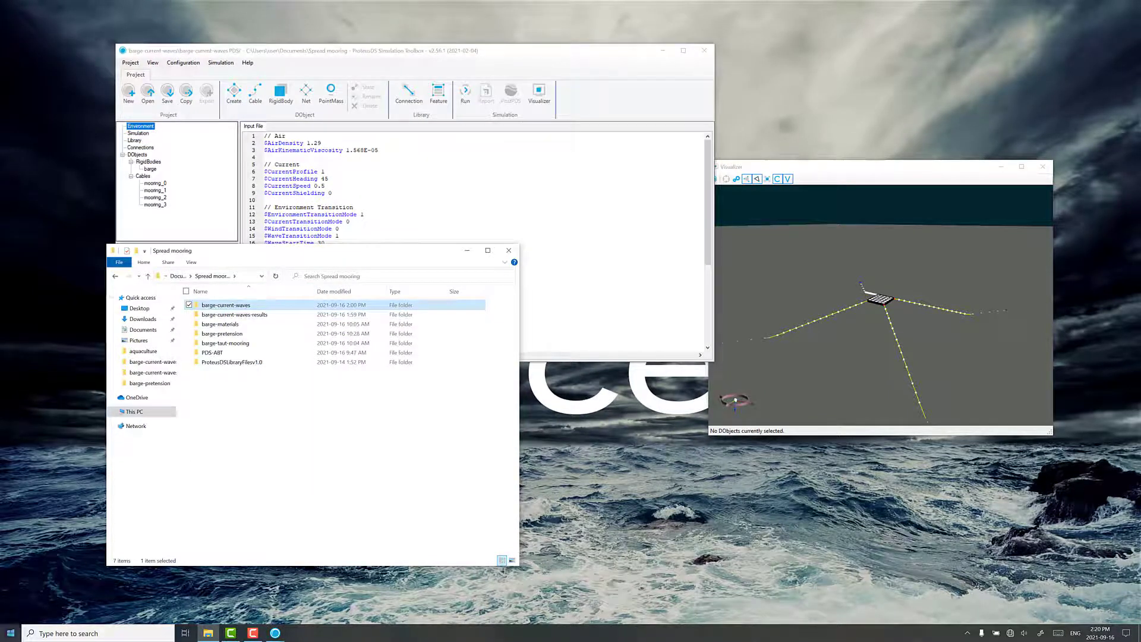
pyautogui.click(10, 633)
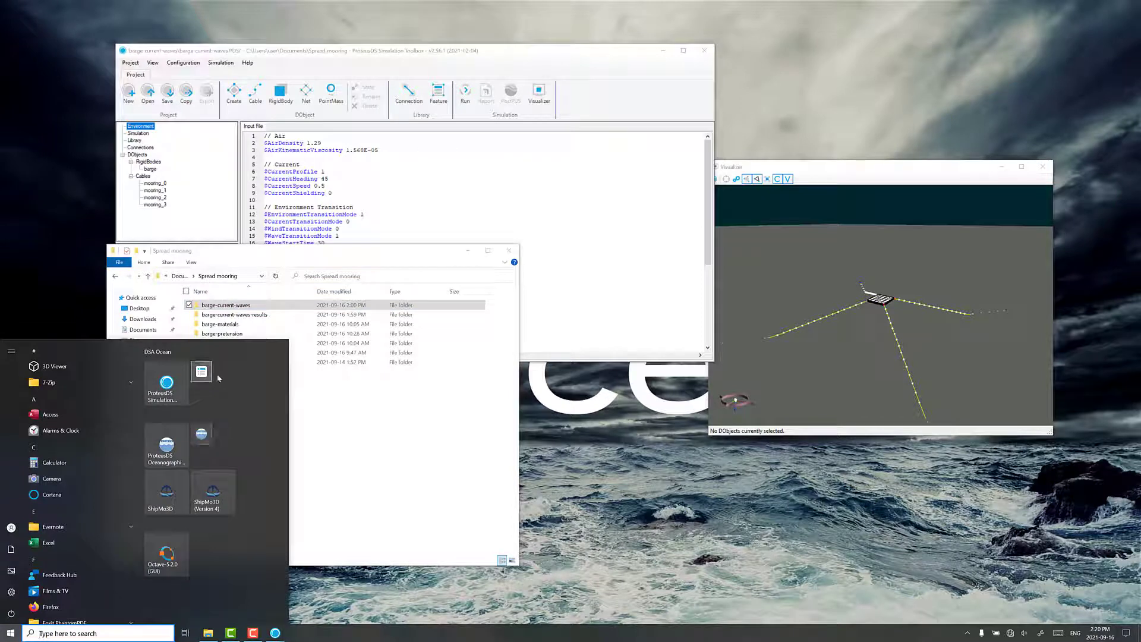
pyautogui.click(328, 373)
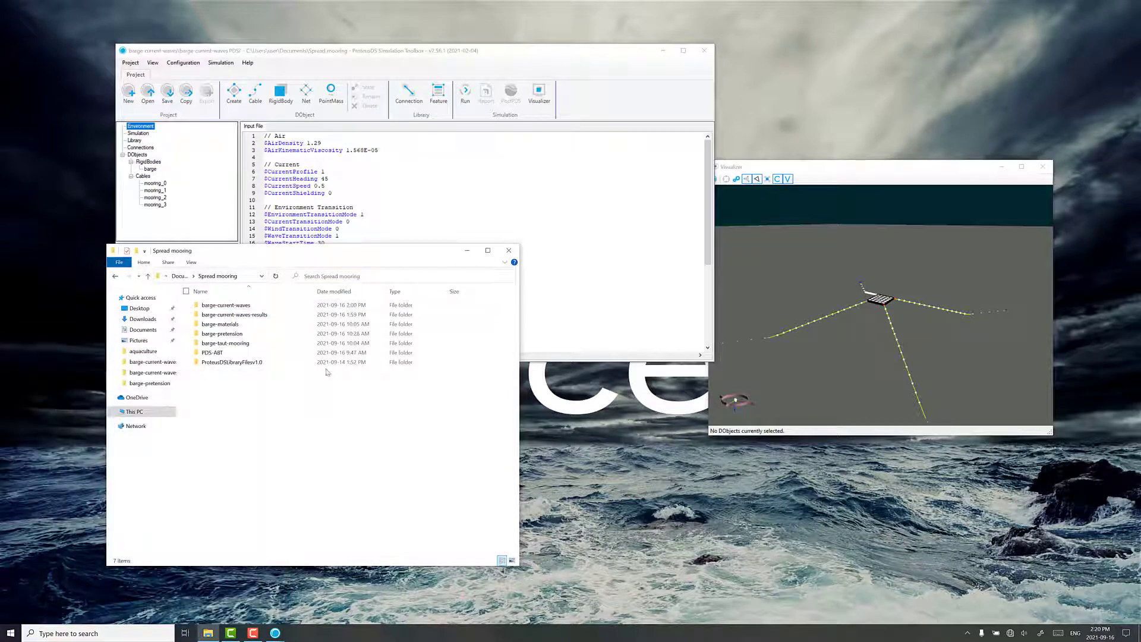
# - Close the current project and open barge-current-waves.PDSI from the barge-current-waves-results folder
pyautogui.click(389, 191)
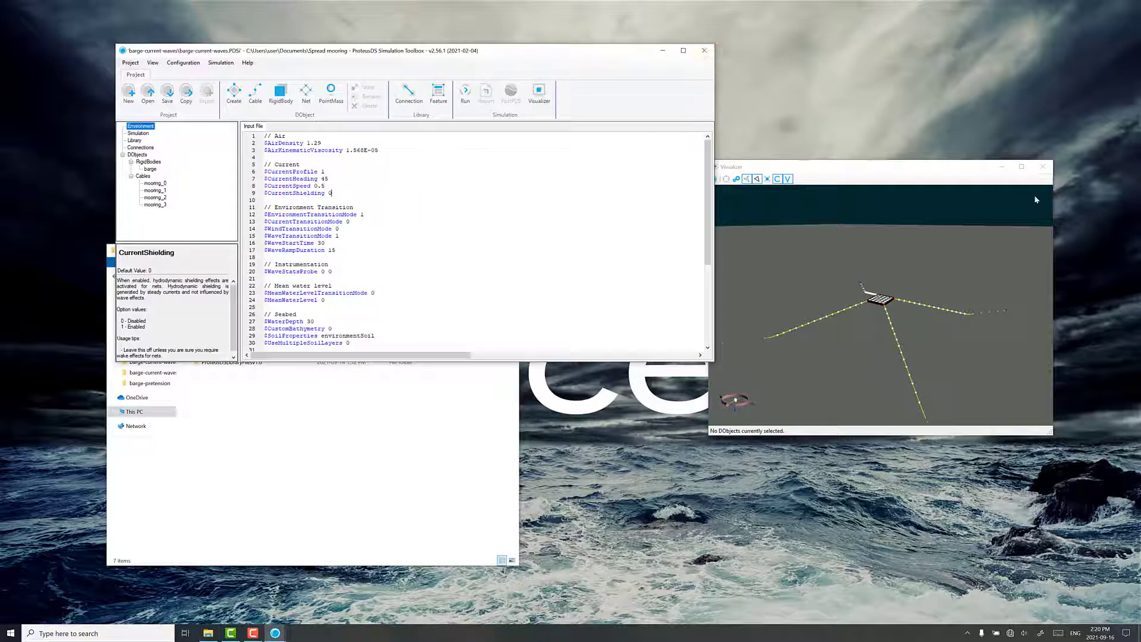
pyautogui.click(704, 52)
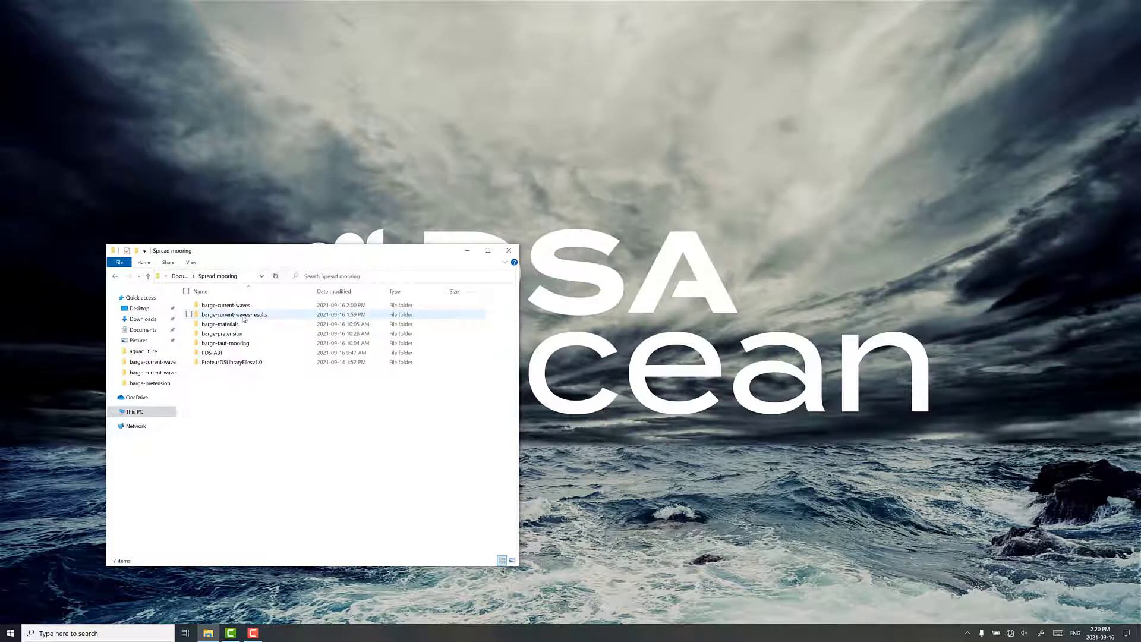
pyautogui.doubleClick(233, 314)
pyautogui.doubleClick(232, 343)
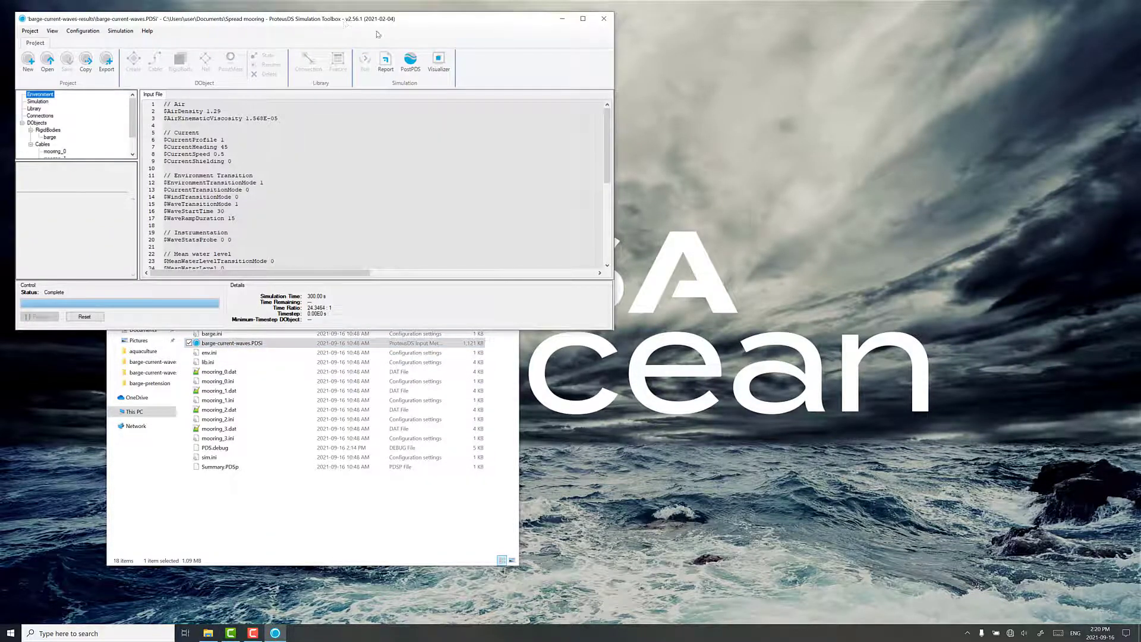
pyautogui.moveTo(346, 23); pyautogui.dragTo(487, 84)
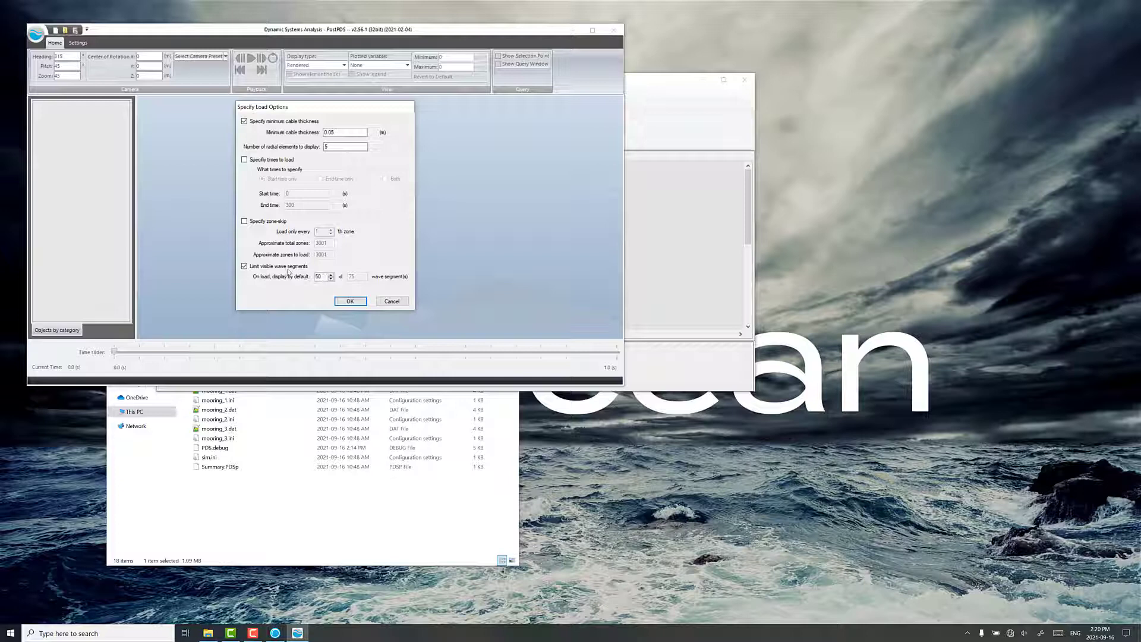
# - Load the results in PostPDS with the default load options and use the Engineering display type with element nodes shown
pyautogui.click(350, 301)
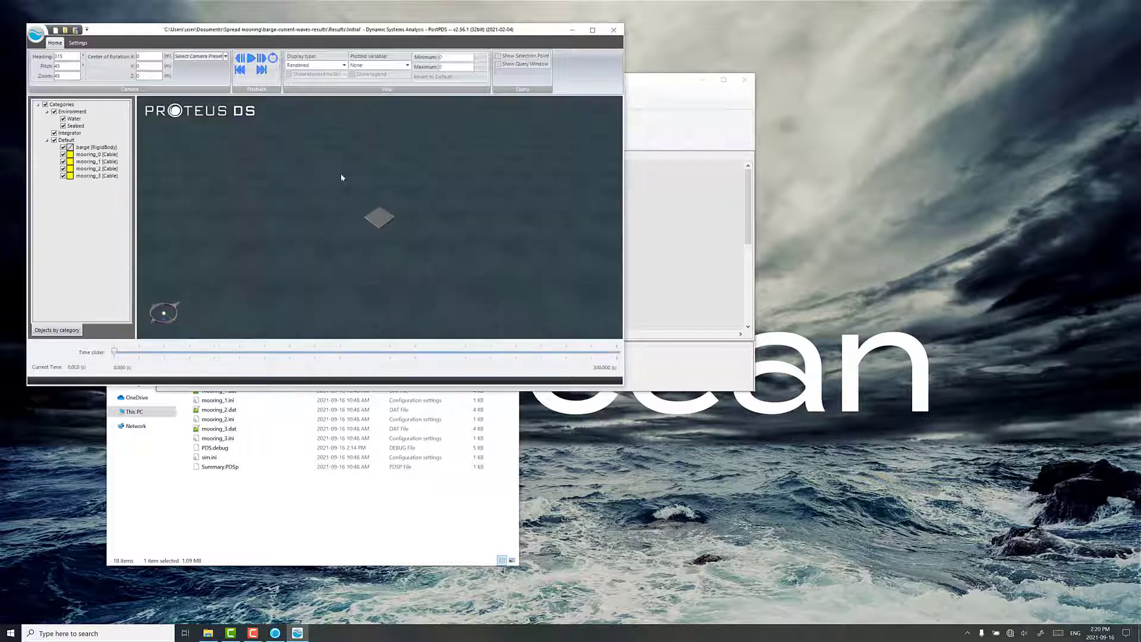
pyautogui.moveTo(379, 249); pyautogui.dragTo(389, 211)
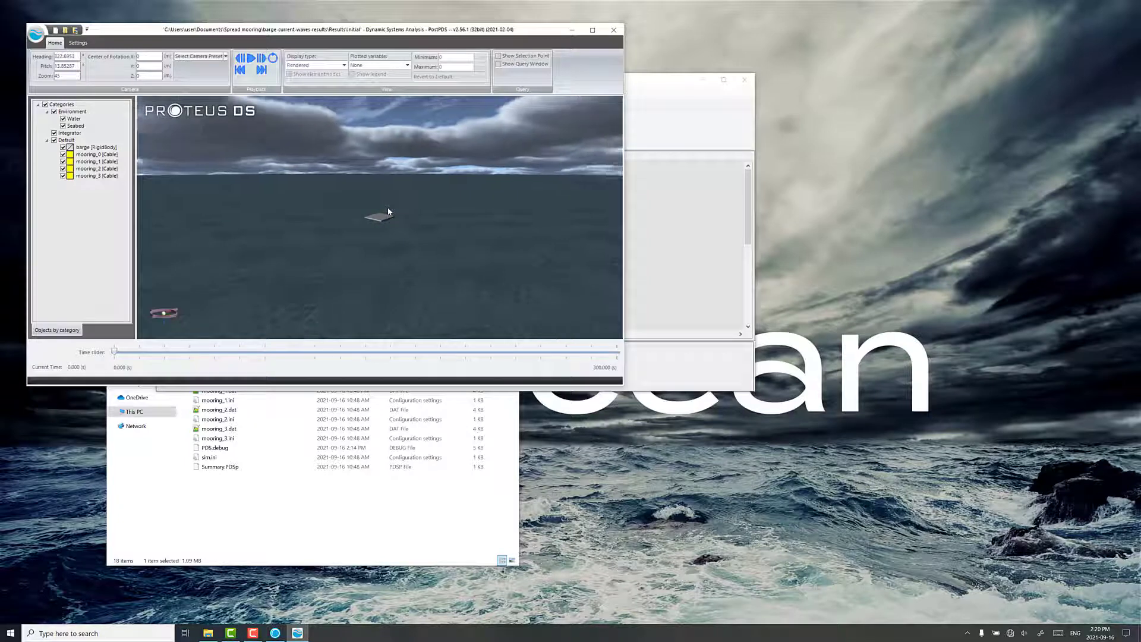
pyautogui.click(318, 65)
pyautogui.click(311, 82)
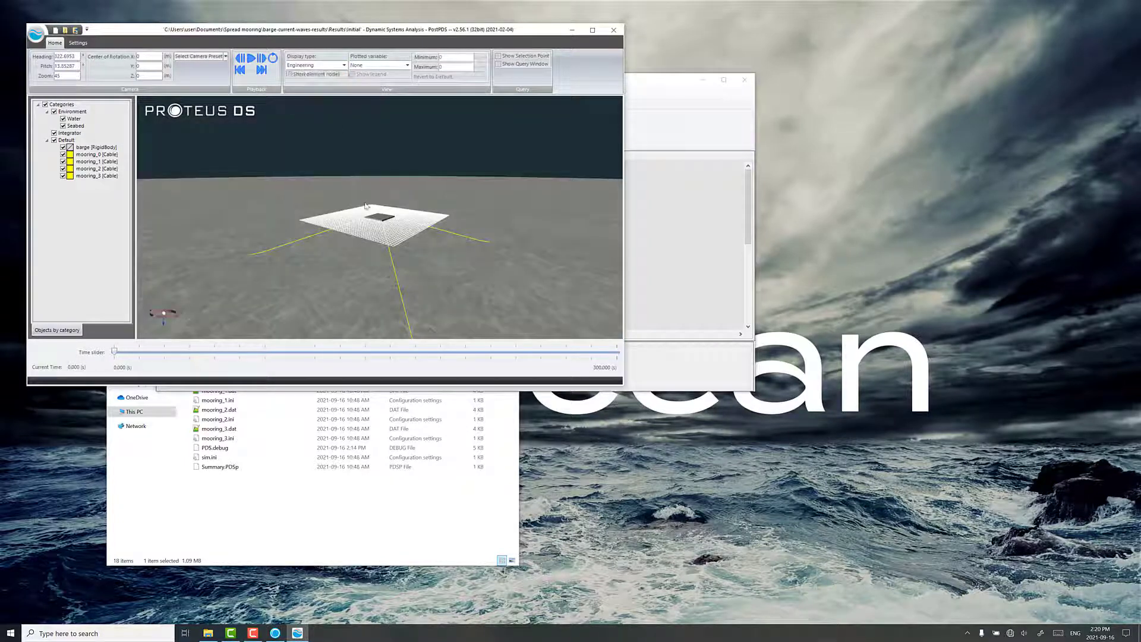
pyautogui.moveTo(360, 215); pyautogui.dragTo(215, 217)
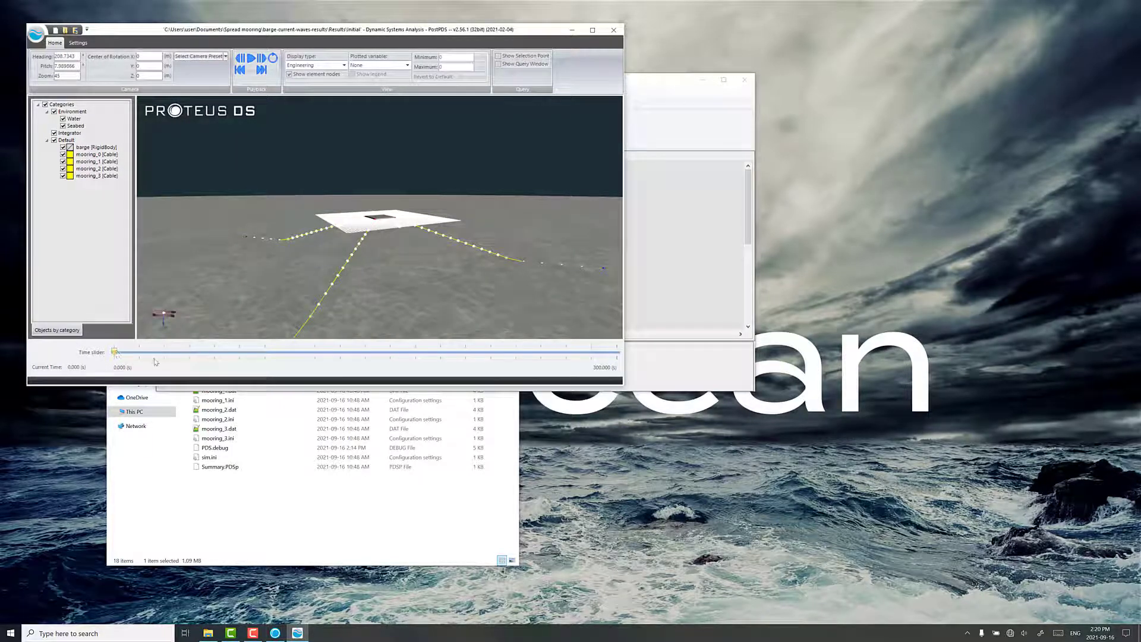
# - Set Tension as the plotted variable and move through the simulation time to about 181.5 s to inspect the mooring lines
pyautogui.moveTo(116, 355); pyautogui.dragTo(273, 351)
pyautogui.click(400, 66)
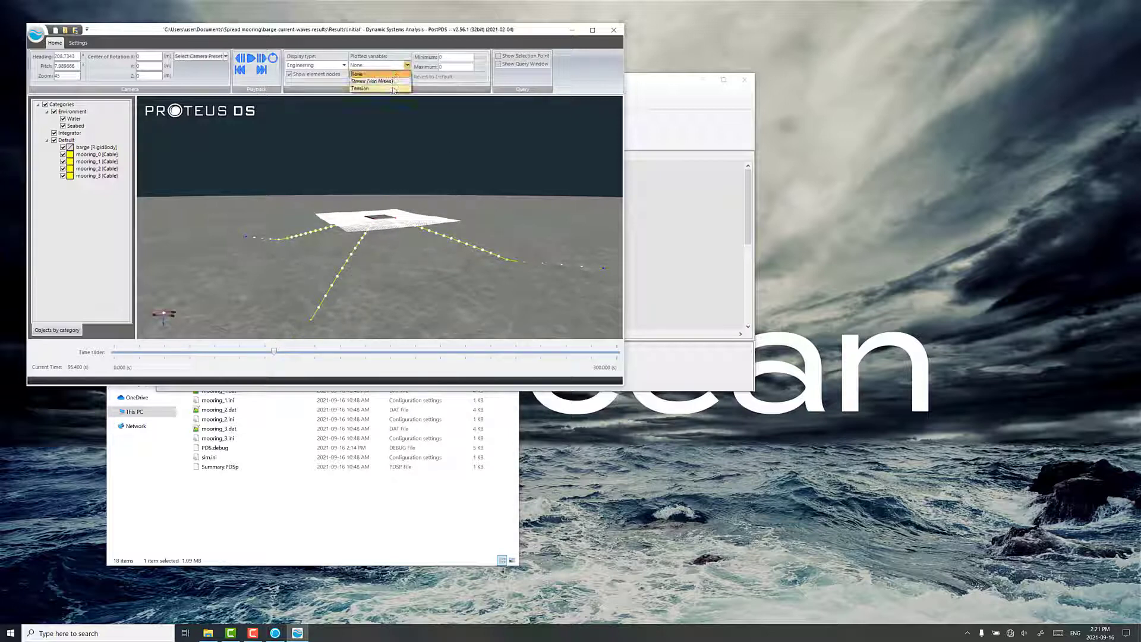
pyautogui.click(369, 79)
pyautogui.click(369, 75)
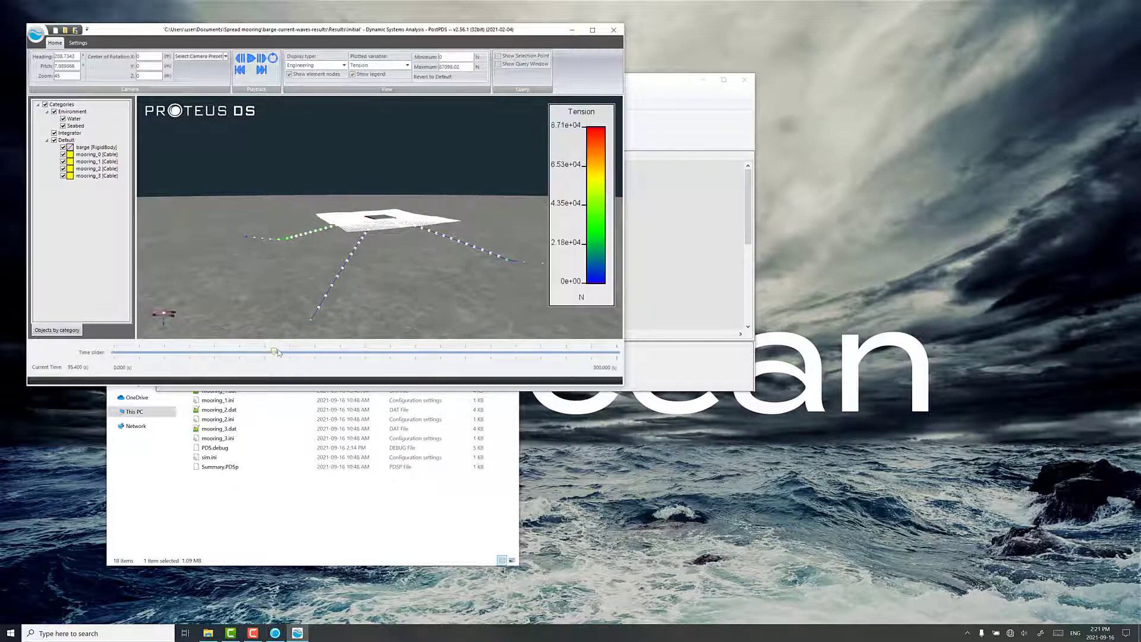
pyautogui.moveTo(275, 352); pyautogui.dragTo(297, 352)
pyautogui.moveTo(295, 301); pyautogui.dragTo(402, 304)
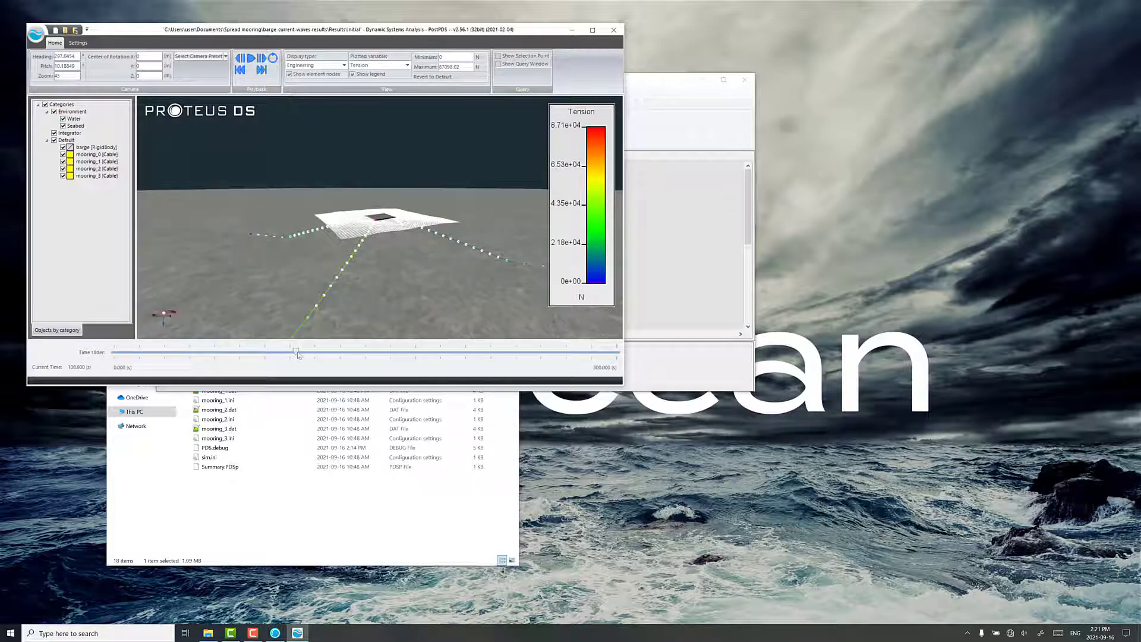
pyautogui.moveTo(298, 355); pyautogui.dragTo(418, 353)
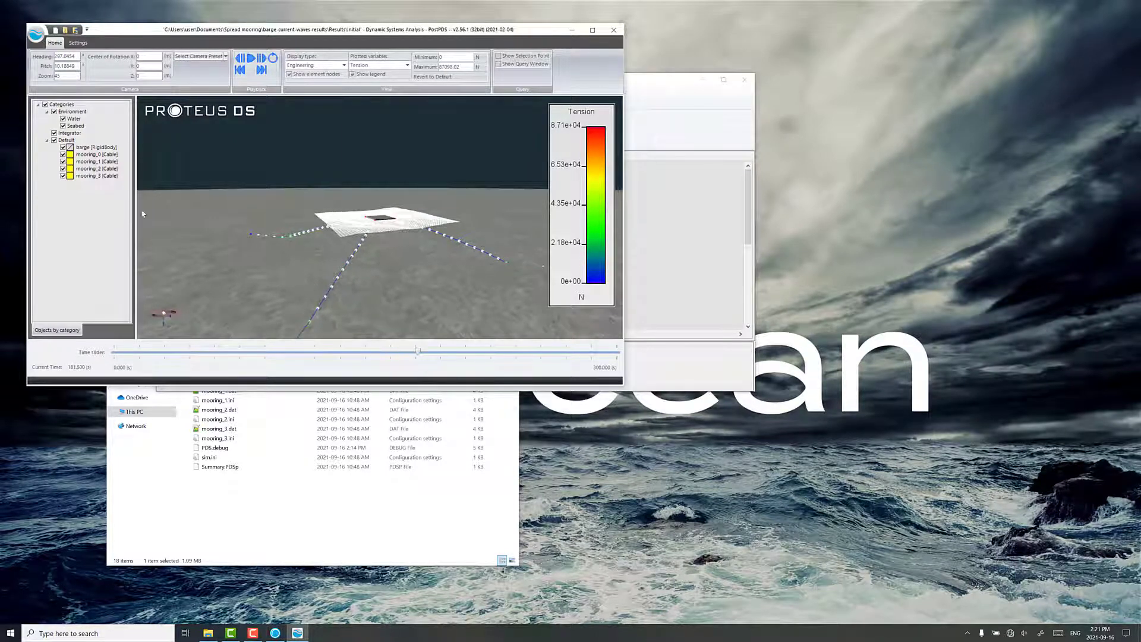
# - Plot the tension time history of mooring_0, then close the plot and PostPDS
pyautogui.rightClick(100, 155)
pyautogui.moveTo(134, 250)
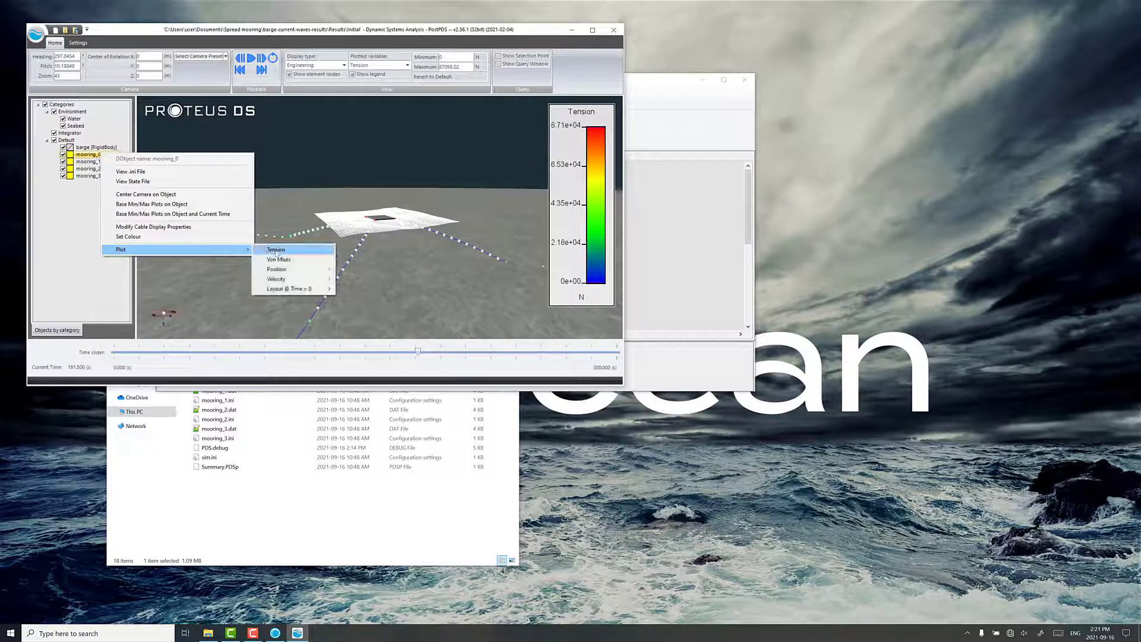
pyautogui.click(276, 251)
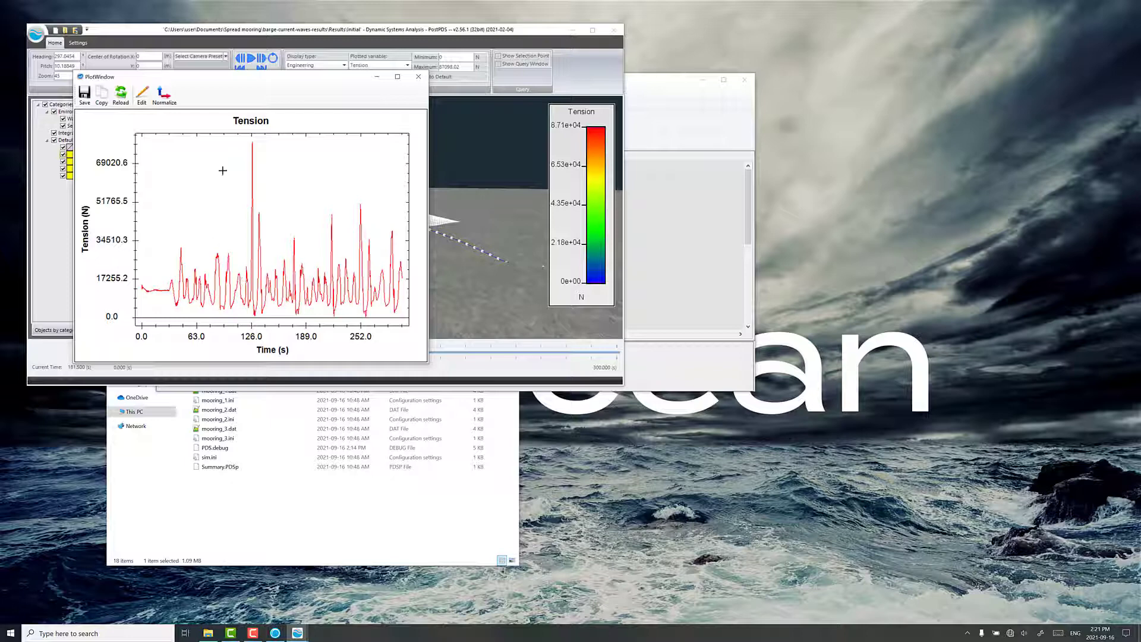
pyautogui.click(420, 77)
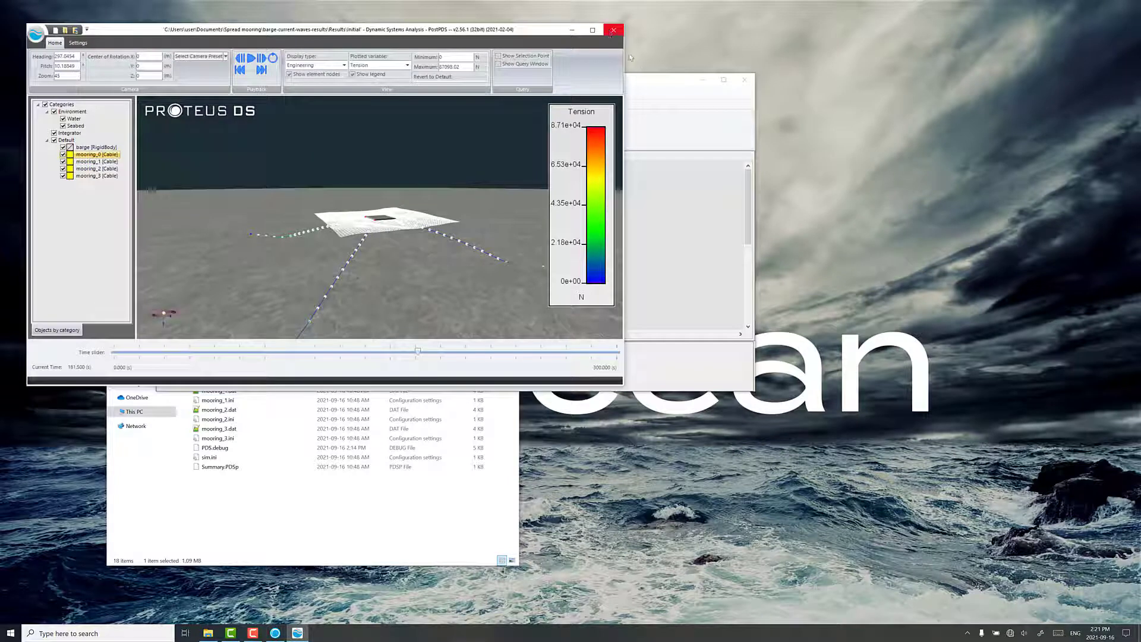
pyautogui.click(613, 31)
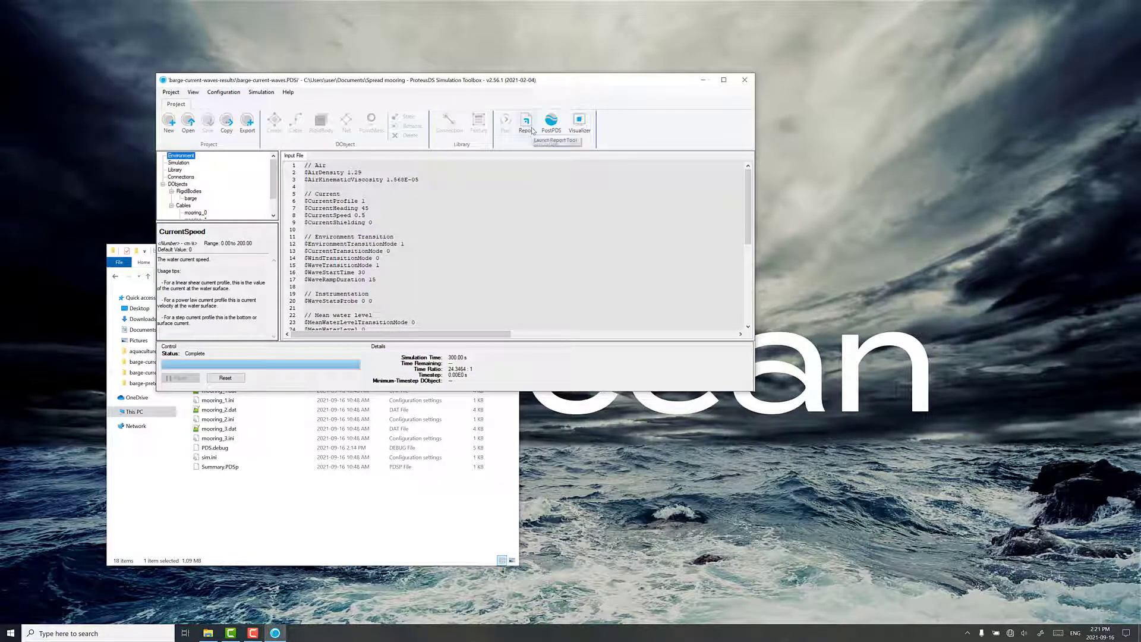
# - Launch the Report Tool for the results with the RigidBody Mooring template
pyautogui.click(533, 130)
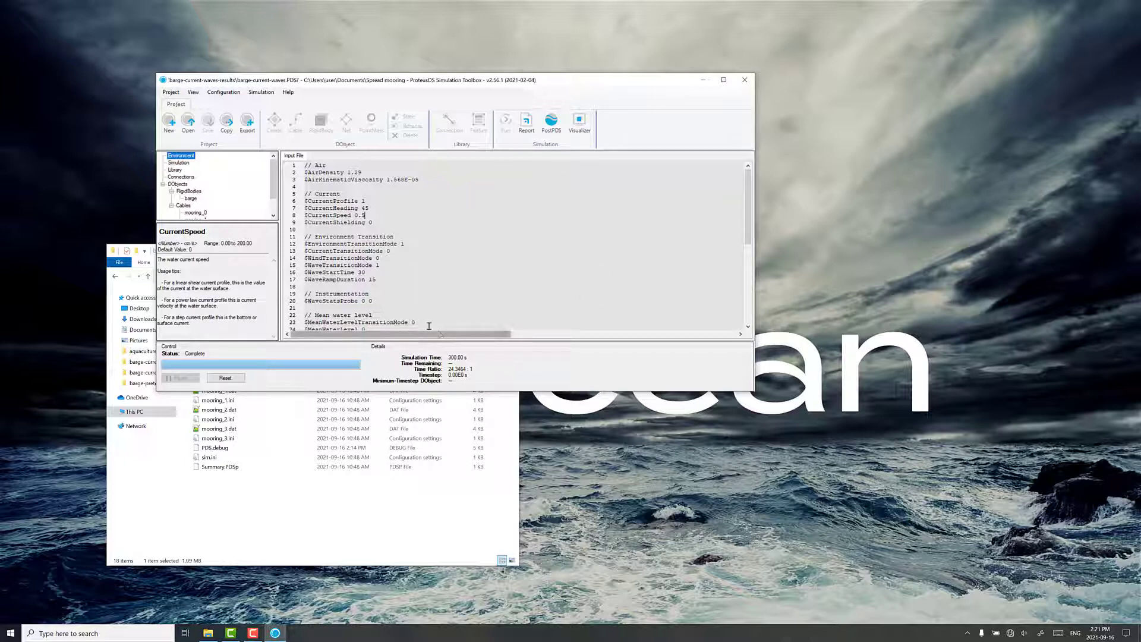
pyautogui.click(528, 130)
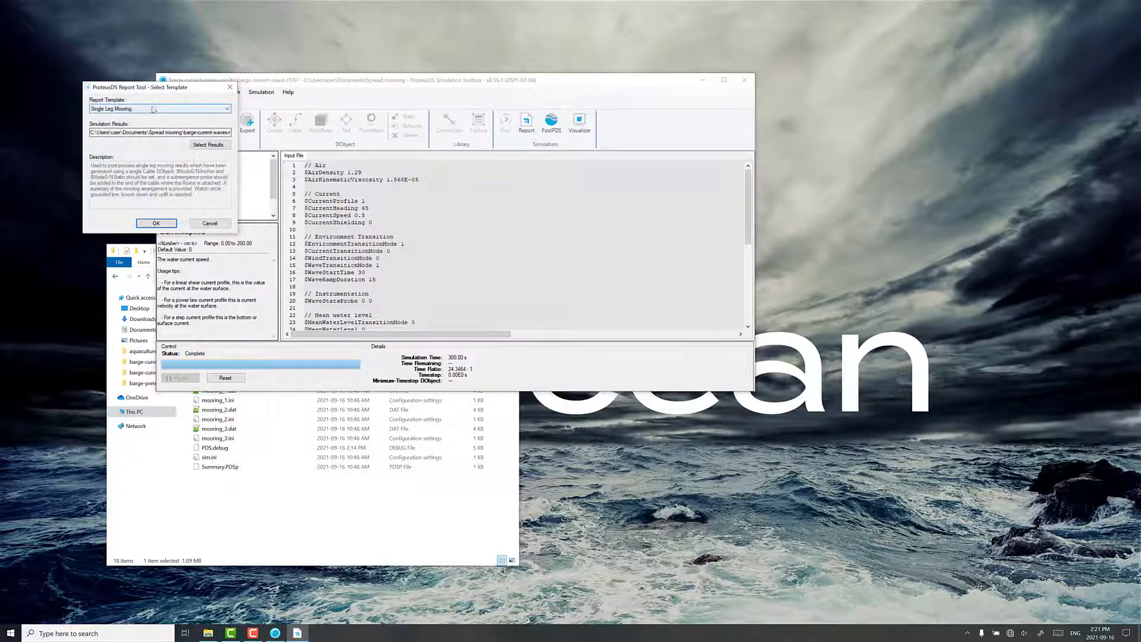
pyautogui.click(152, 109)
pyautogui.click(154, 122)
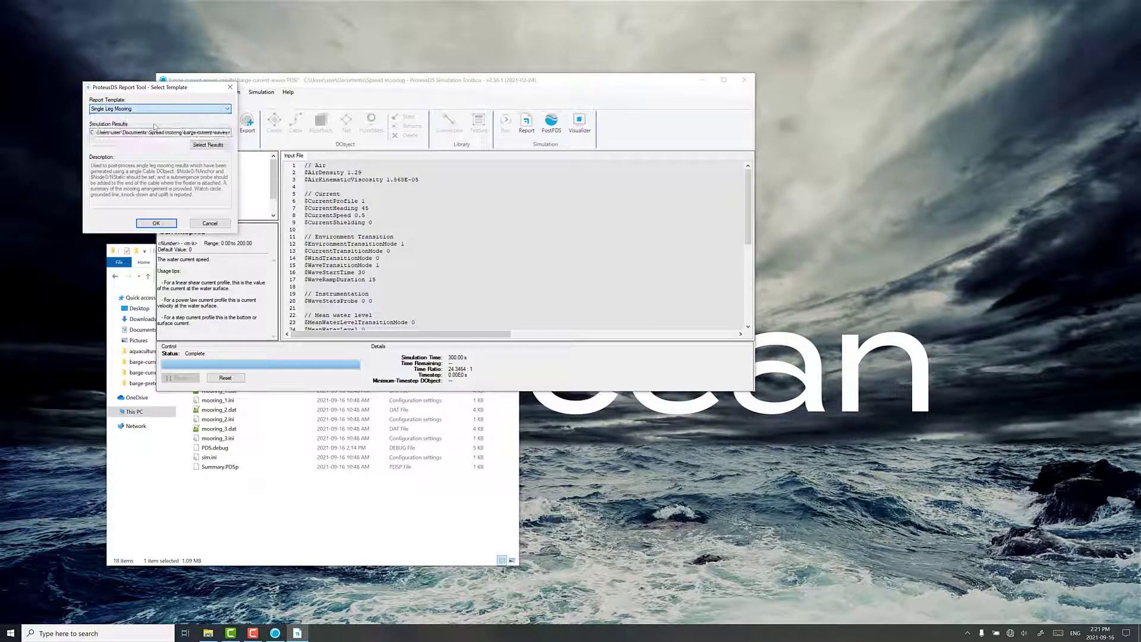
pyautogui.click(156, 222)
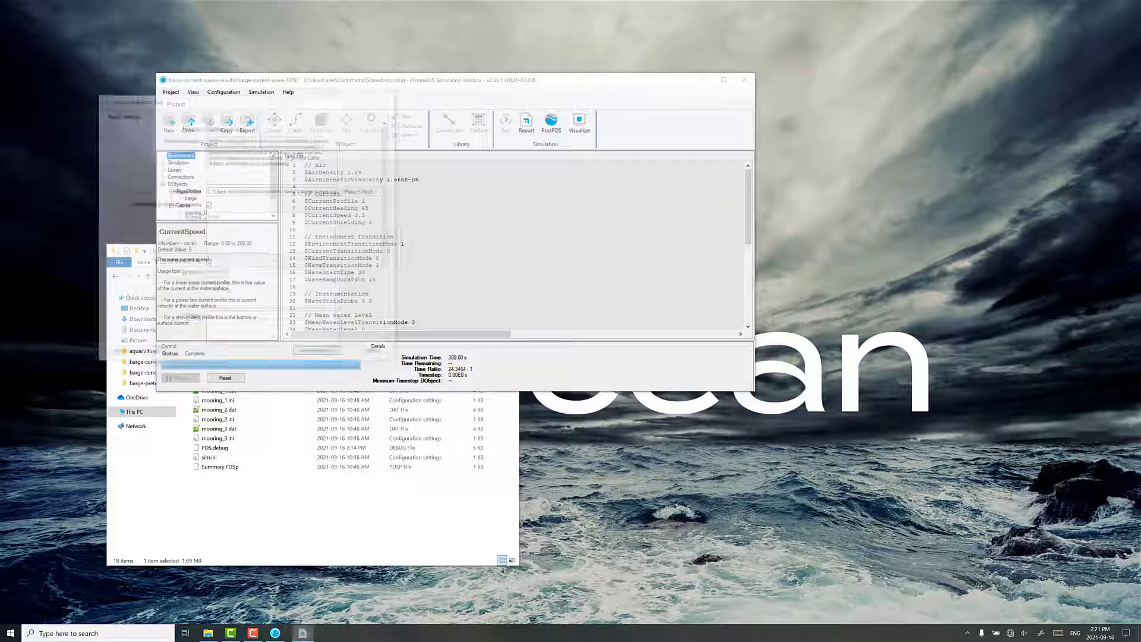
pyautogui.moveTo(333, 100); pyautogui.dragTo(498, 122)
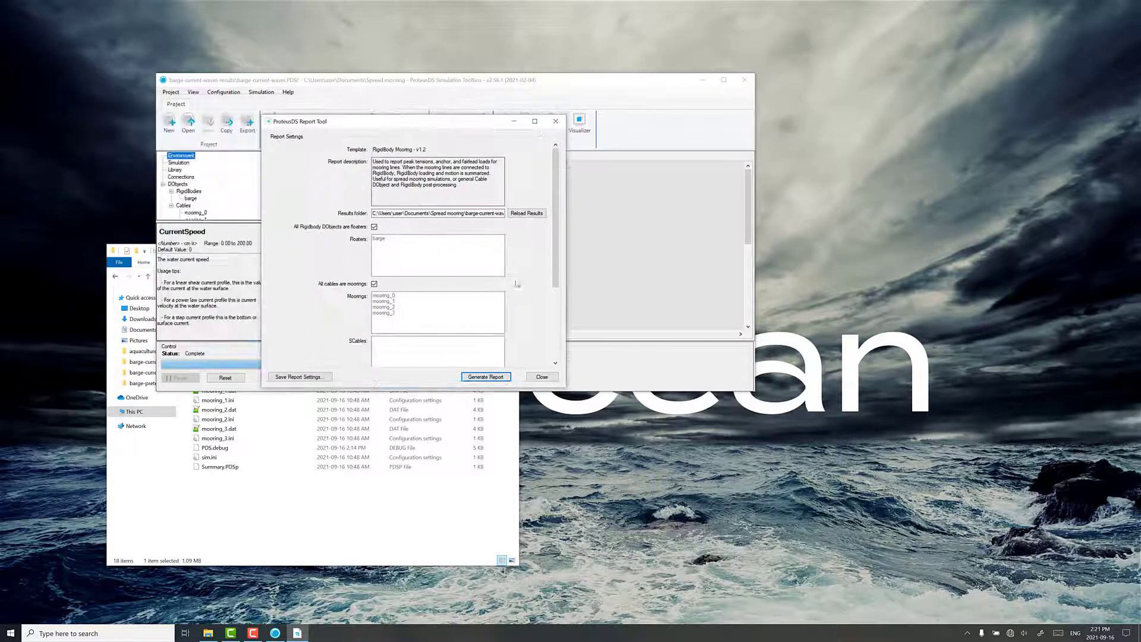
# - Set the report start time to 45, report forces in kN, and generate the report as Report.html, replacing the existing file
pyautogui.scroll(-4, 481, 293)
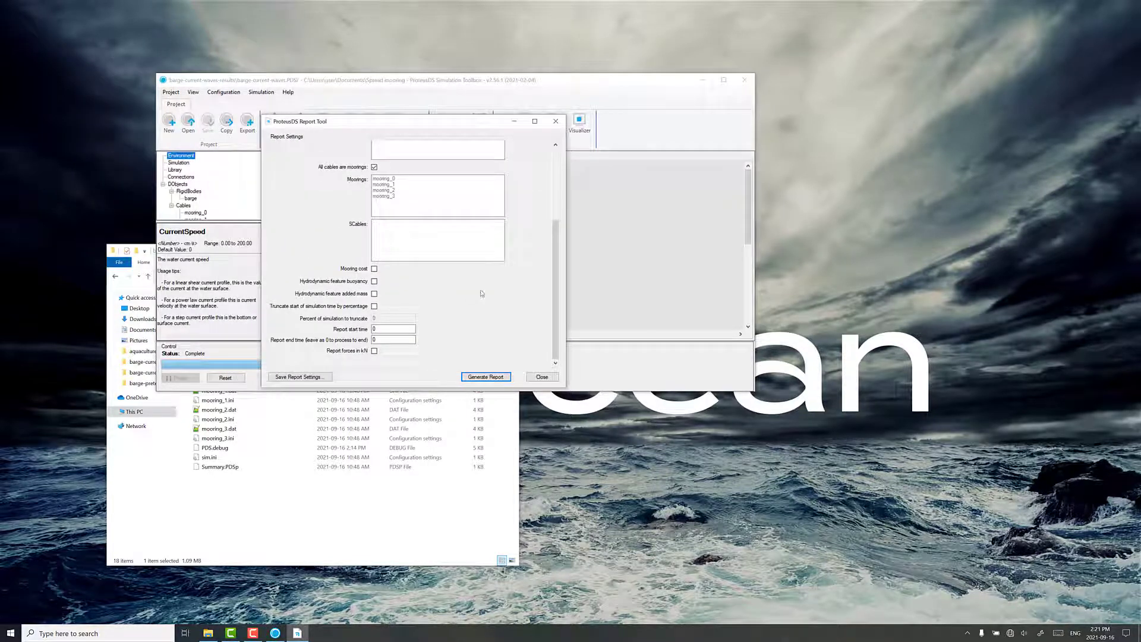
pyautogui.click(378, 328)
pyautogui.doubleClick(384, 328)
pyautogui.click(375, 352)
pyautogui.click(484, 377)
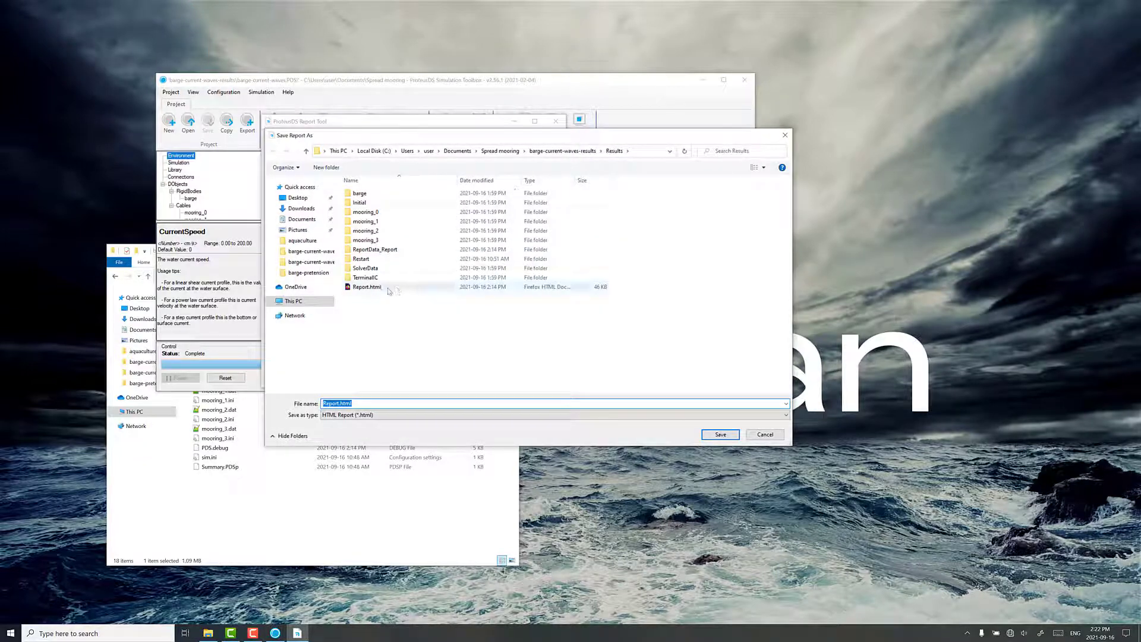
pyautogui.click(720, 434)
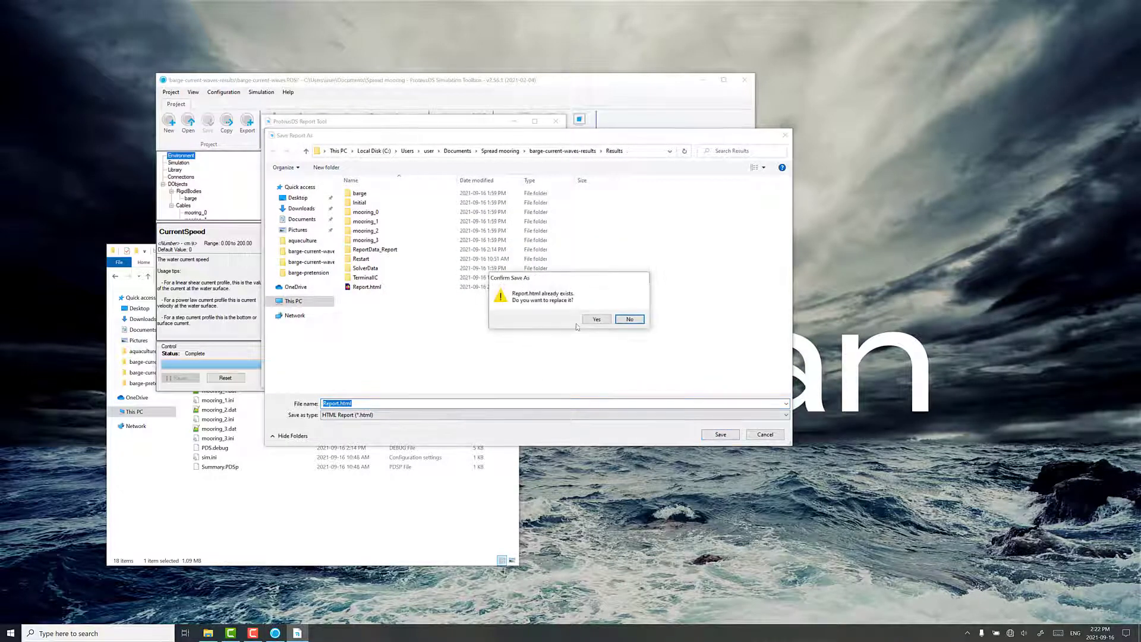
pyautogui.click(595, 318)
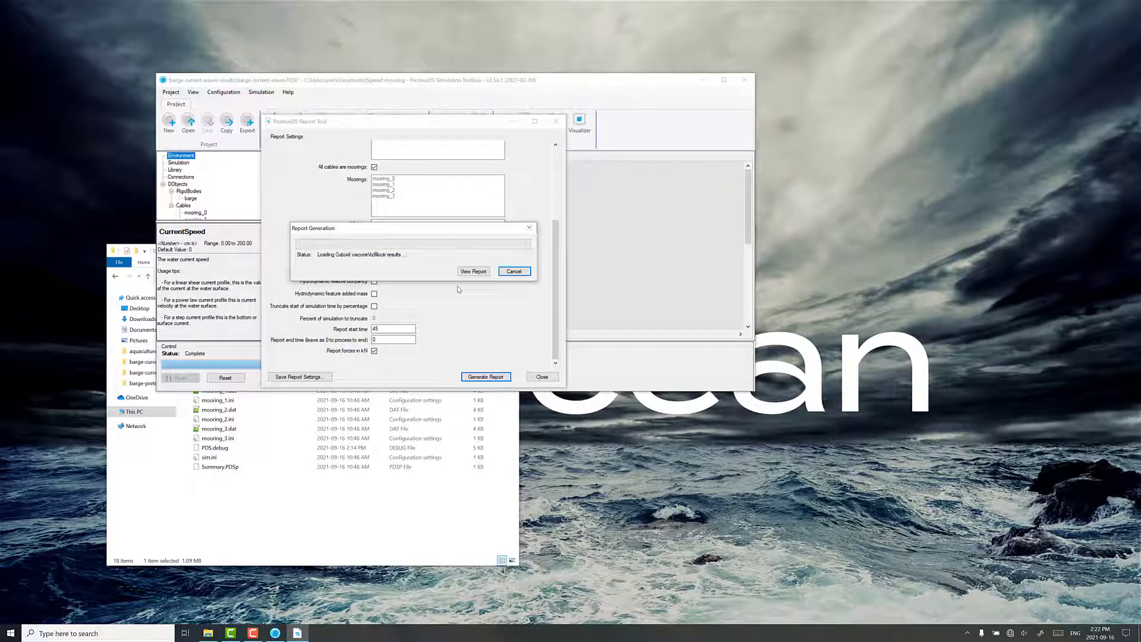
# - View the generated mooring report and examine the environment data, mooring line tensions, anchor and fairlead results, and floater motions
pyautogui.click(473, 272)
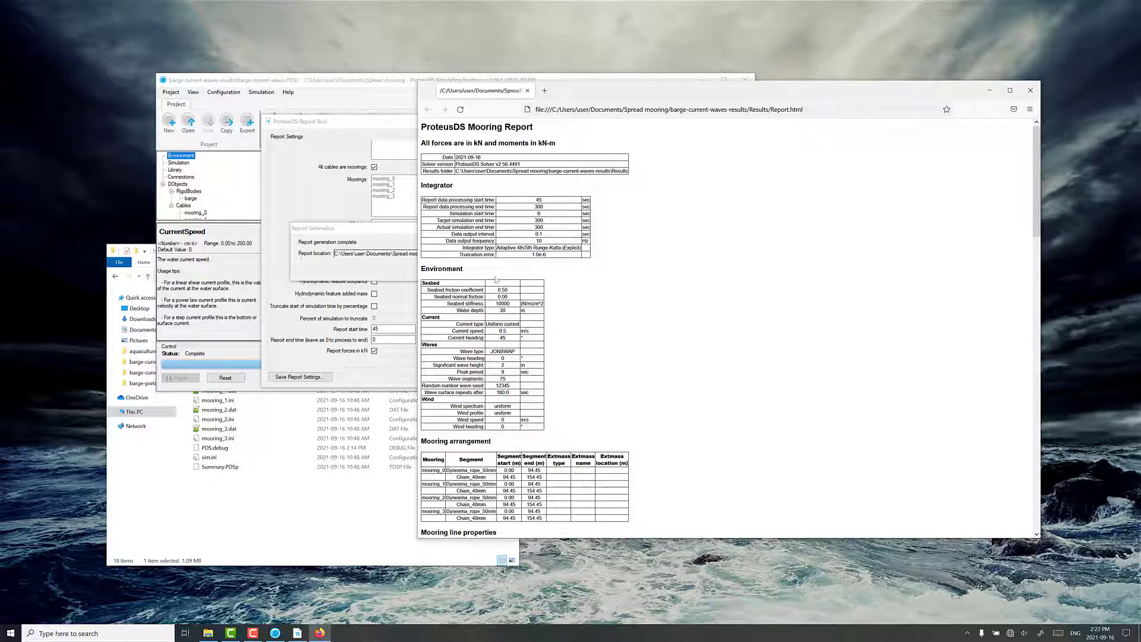
pyautogui.scroll(-2, 497, 280)
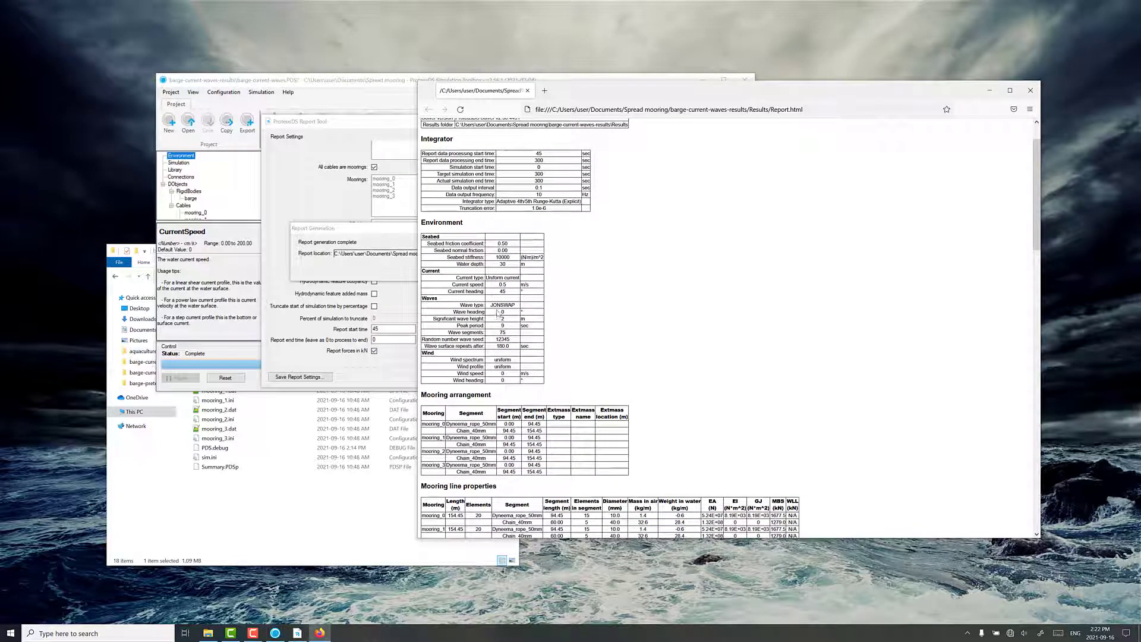
pyautogui.doubleClick(501, 304)
pyautogui.doubleClick(502, 319)
pyautogui.scroll(-10, 503, 335)
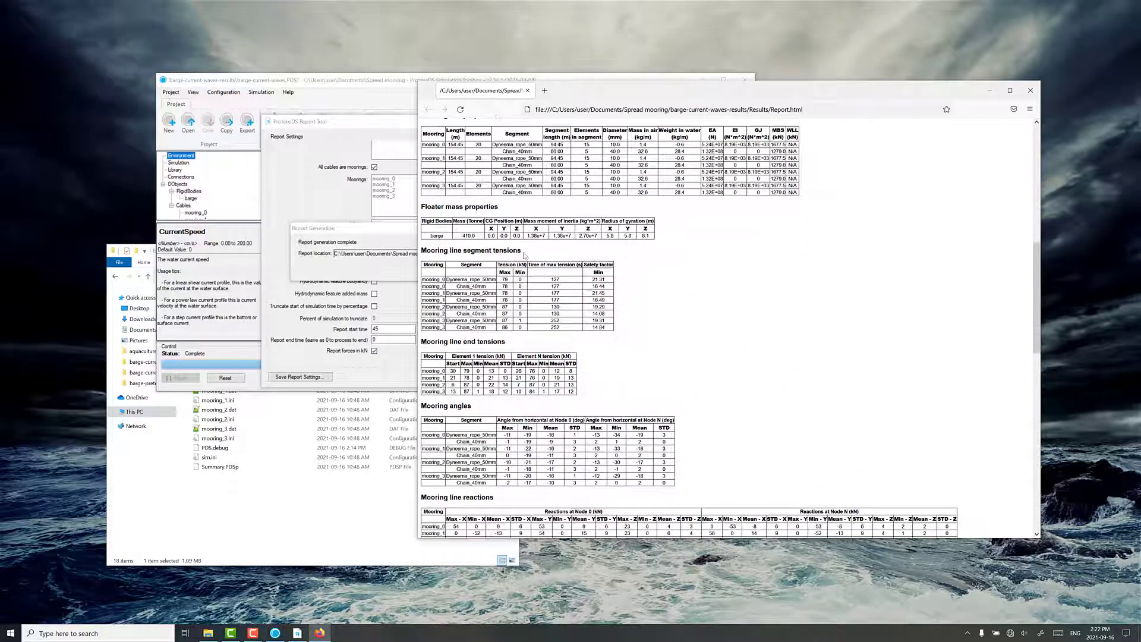
pyautogui.scroll(-8, 517, 344)
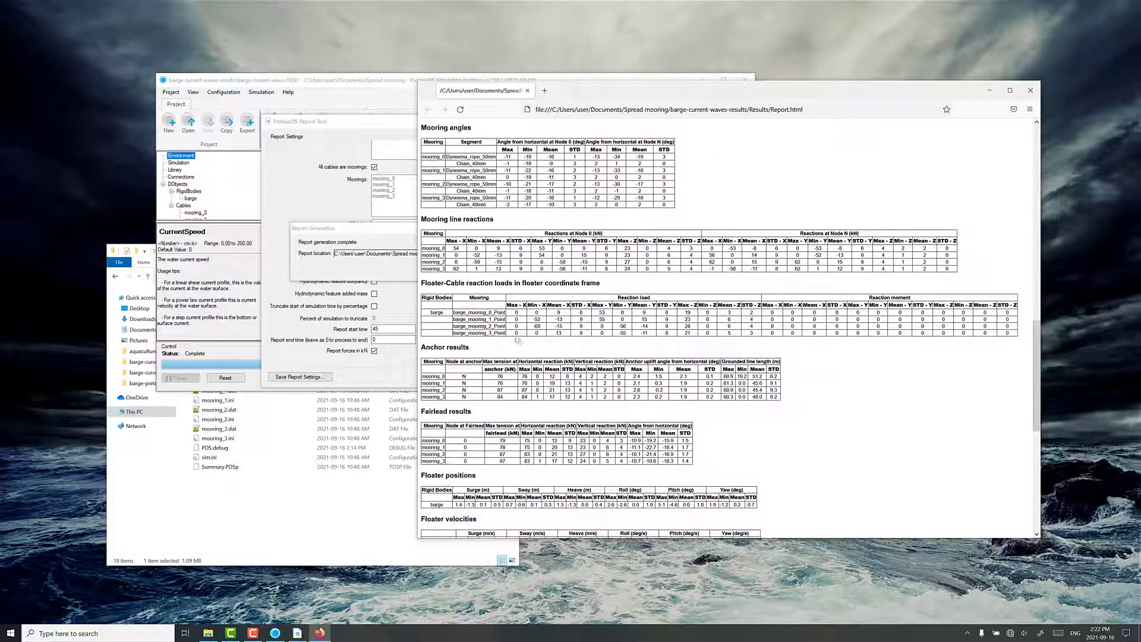
pyautogui.scroll(-3, 509, 334)
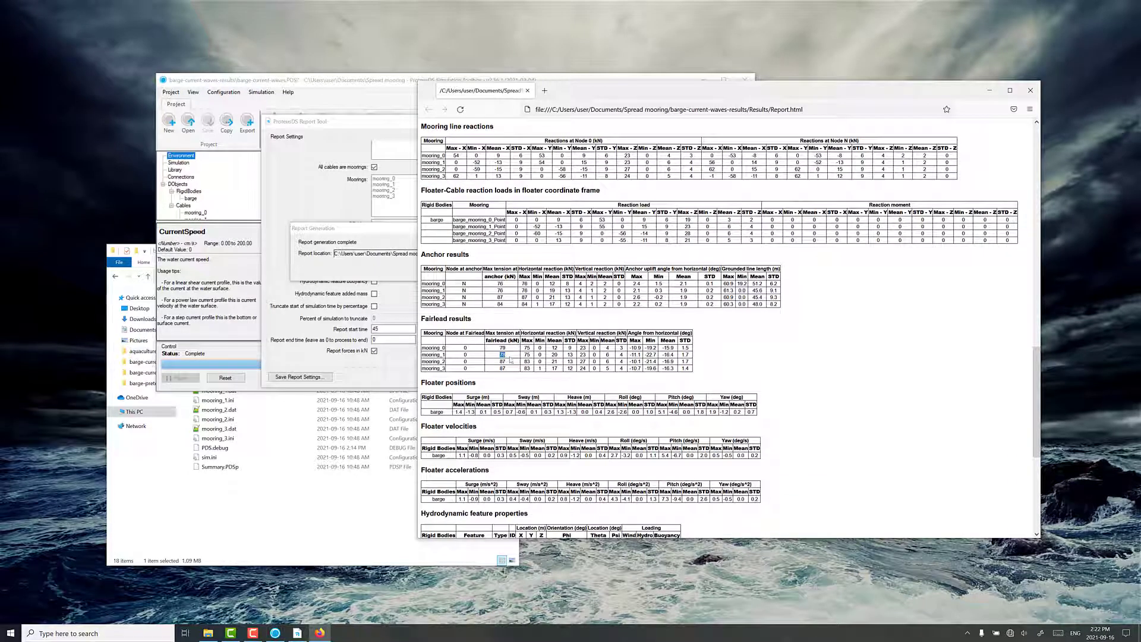
pyautogui.doubleClick(503, 362)
pyautogui.scroll(-8, 544, 420)
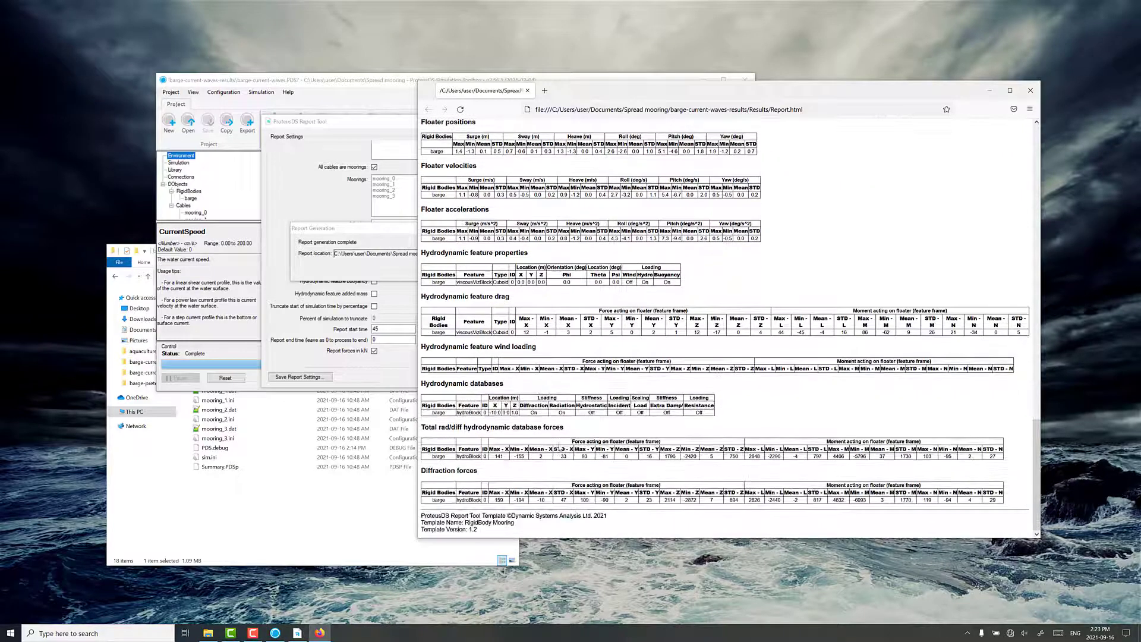
pyautogui.scroll(7, 559, 449)
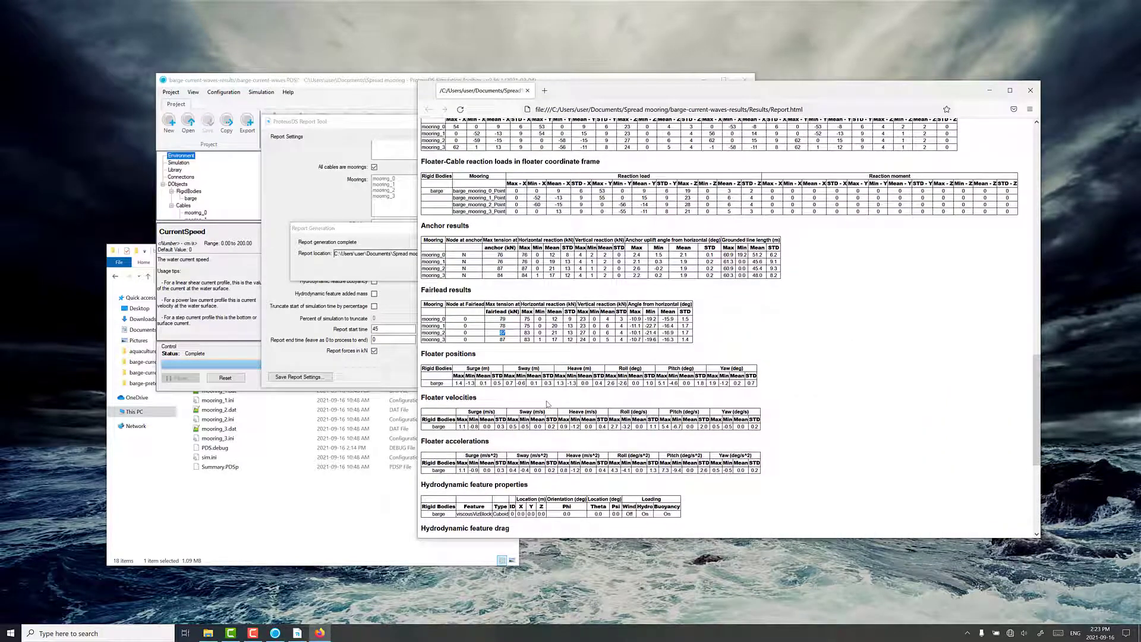
pyautogui.click(398, 275)
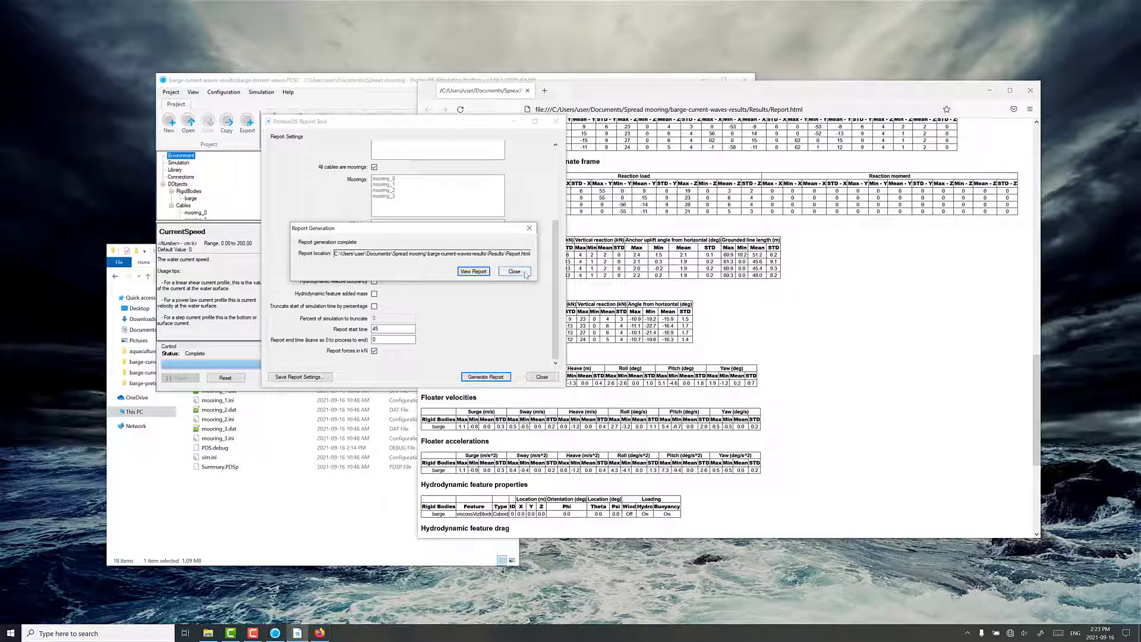